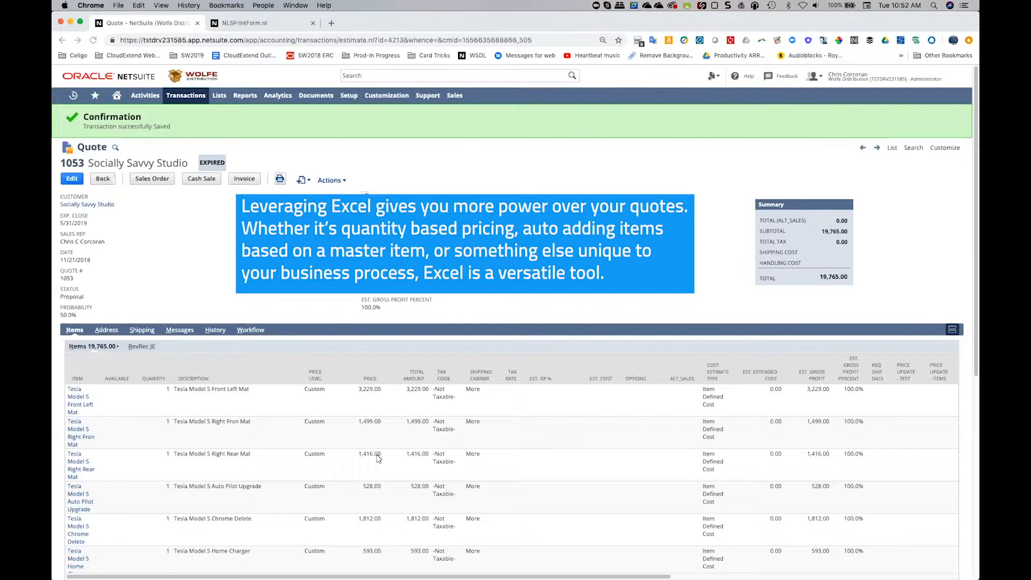
Review NetSuite's printed quotation from its header down to the line items and total.
left_click(254, 24)
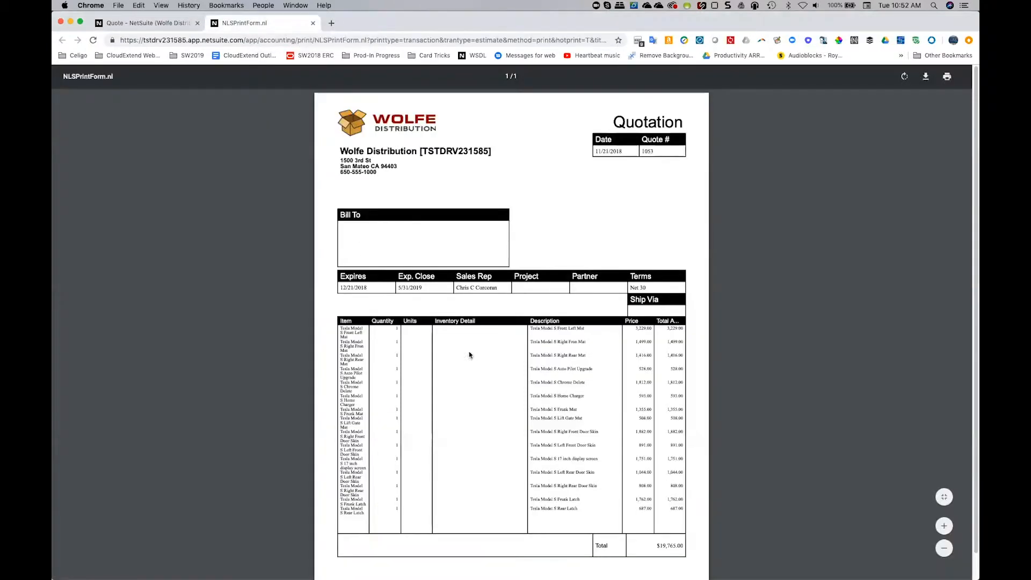
scroll(472, 429, "down", 2)
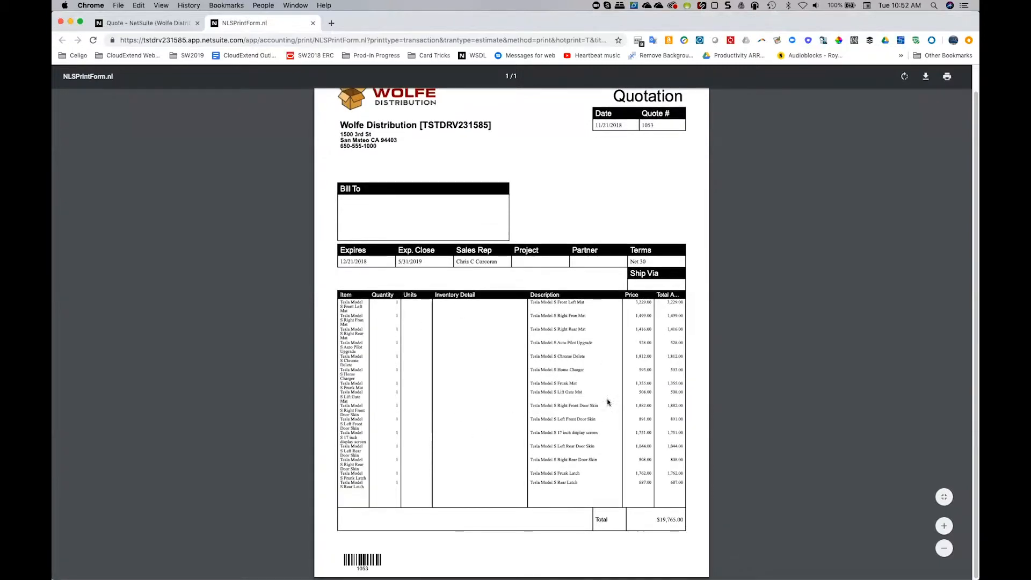
scroll(573, 413, "up", 1)
scroll(537, 397, "up", 2)
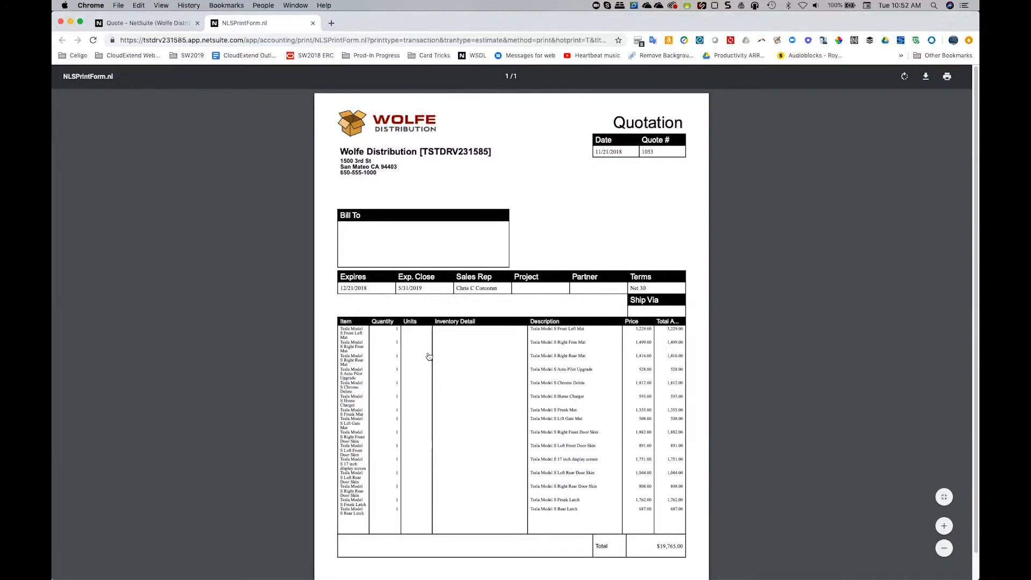
Switch to Excel and look over the line items and totals of the Excel-built quotation form.
key("super+Tab")
scroll(464, 411, "down", 5)
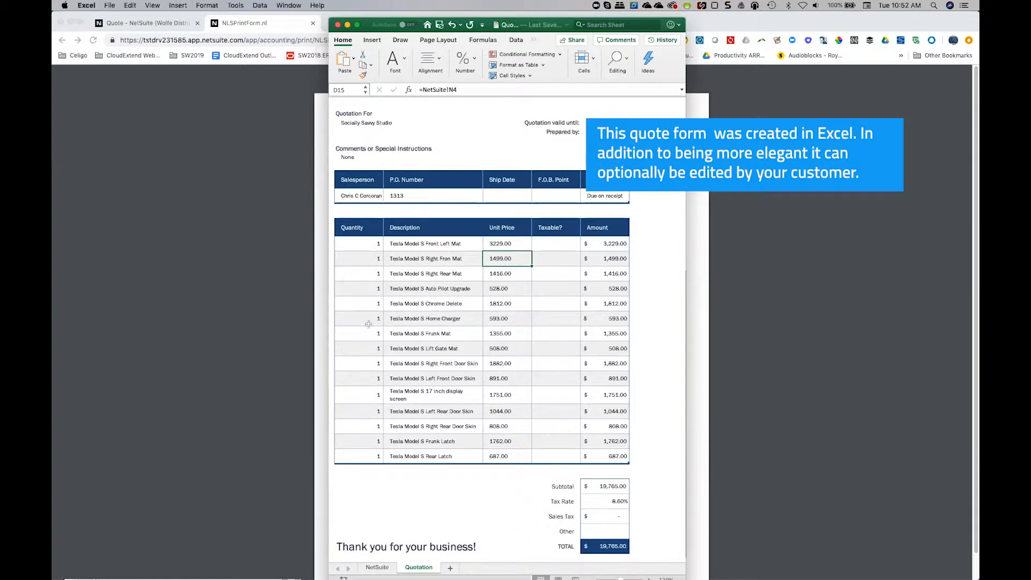
scroll(368, 324, "up", 5)
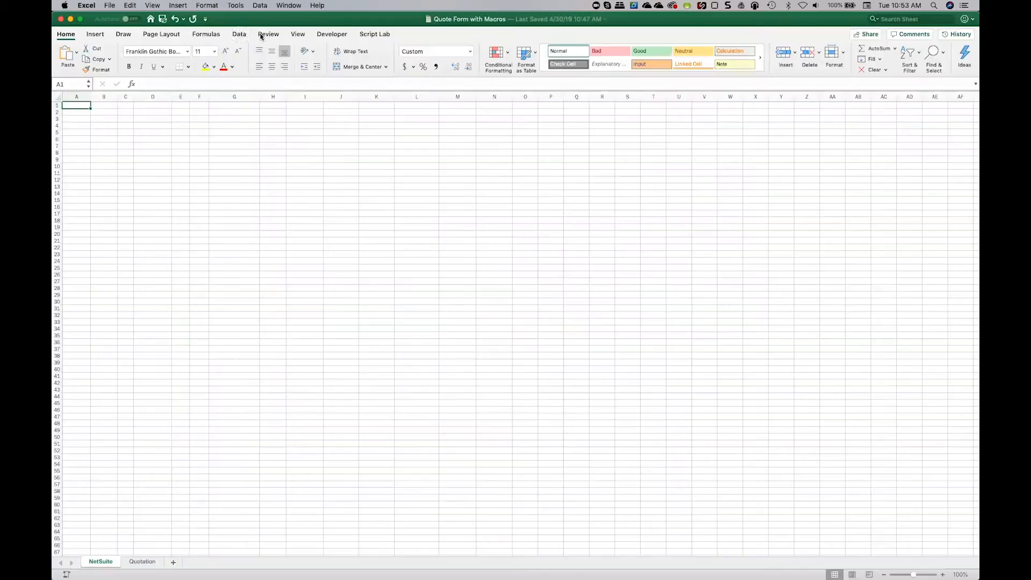
Launch the NetSuite data management add-in in the workbook and sign in by retrieving the saved tokens.
left_click(239, 34)
left_click(729, 57)
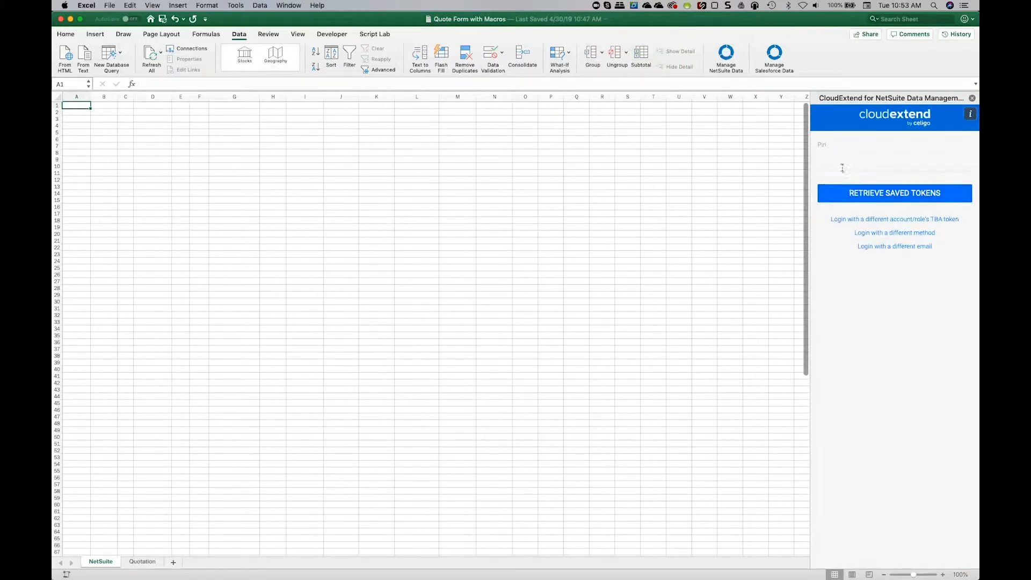
left_click(842, 195)
left_click(835, 188)
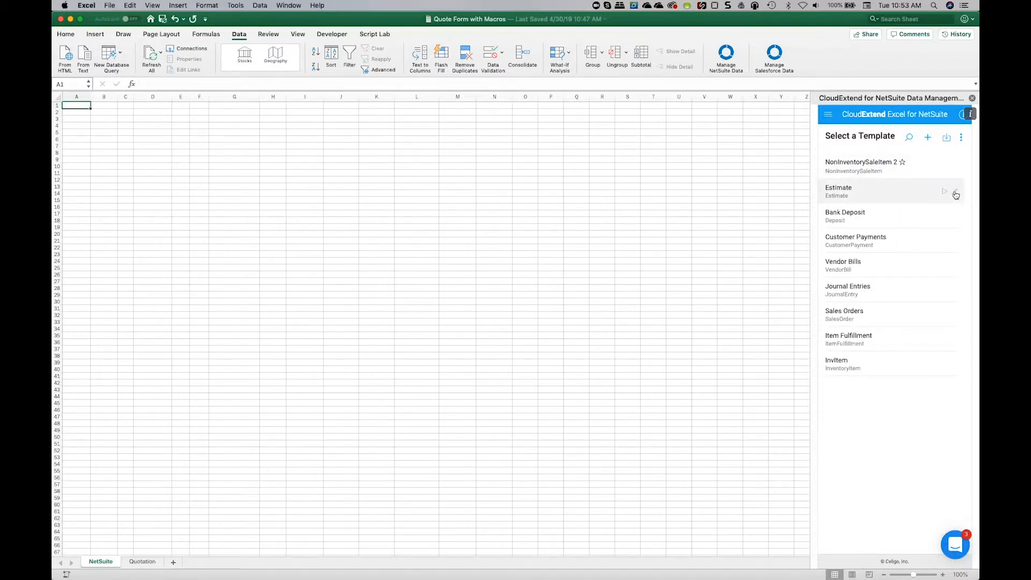
Check the Estimate template's field list without changing it, and load that template onto the NetSuite sheet, allowing its content to be cleared.
left_click(955, 193)
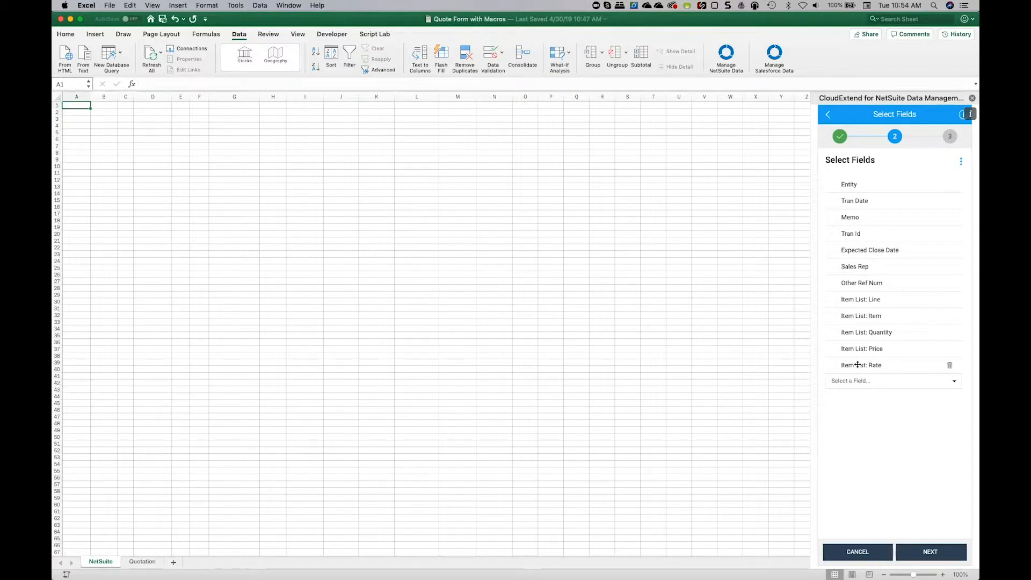
left_click(842, 553)
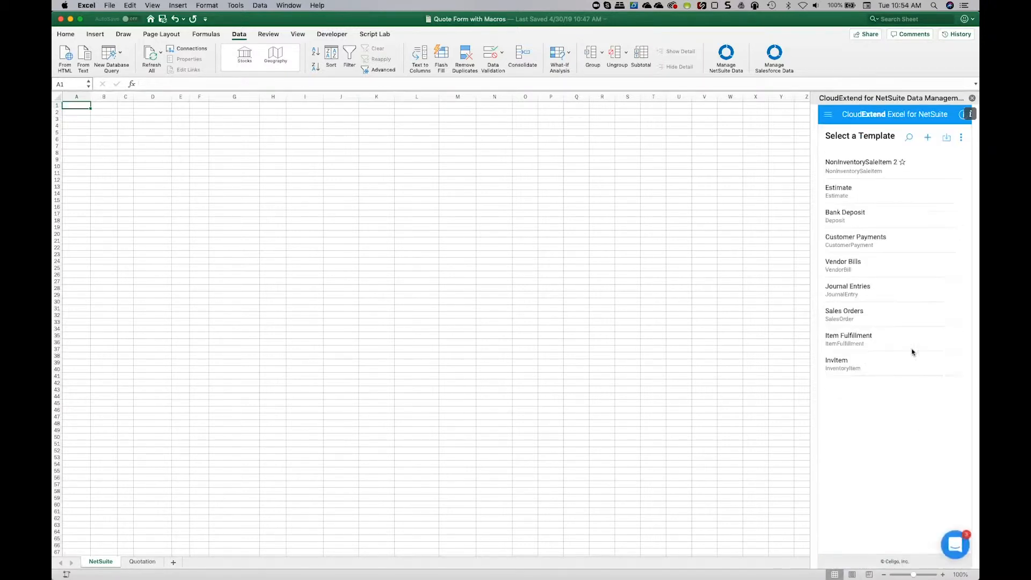
left_click(850, 190)
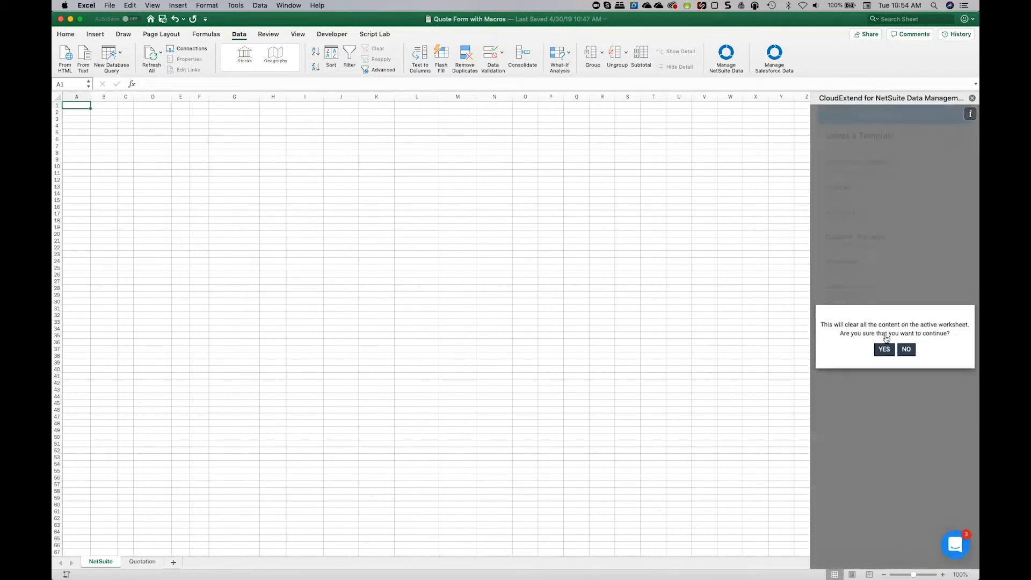
left_click(894, 348)
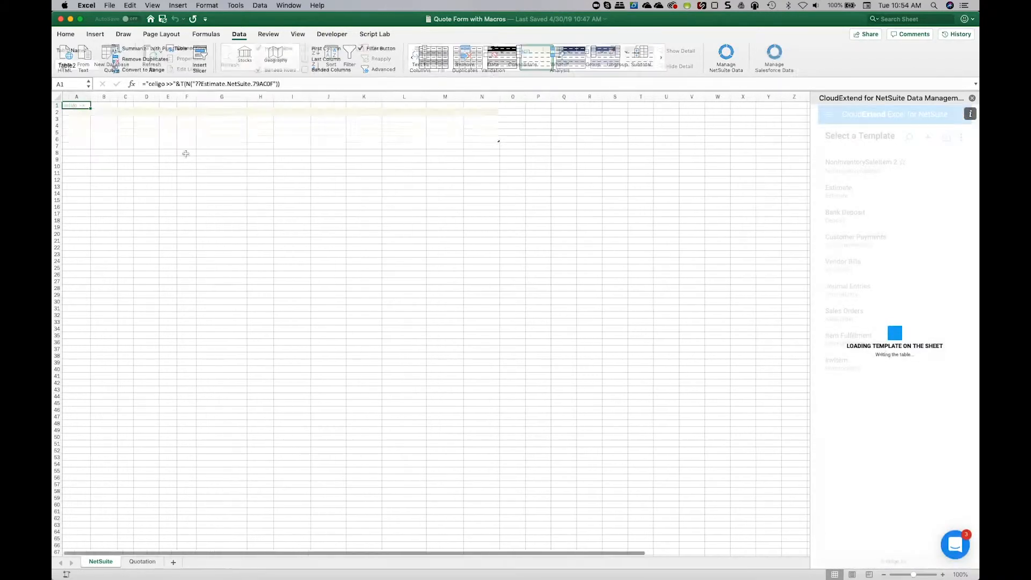
Examine the hidden field-mapping formulas in row 1 above the Estimate column headers, starting with Internal Id.
left_click(107, 106)
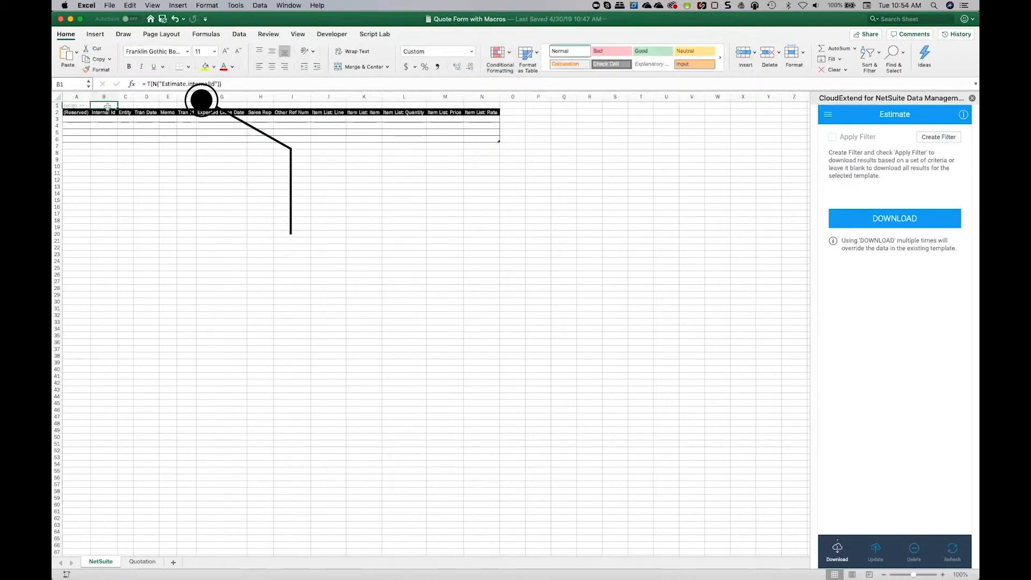
key("Right")
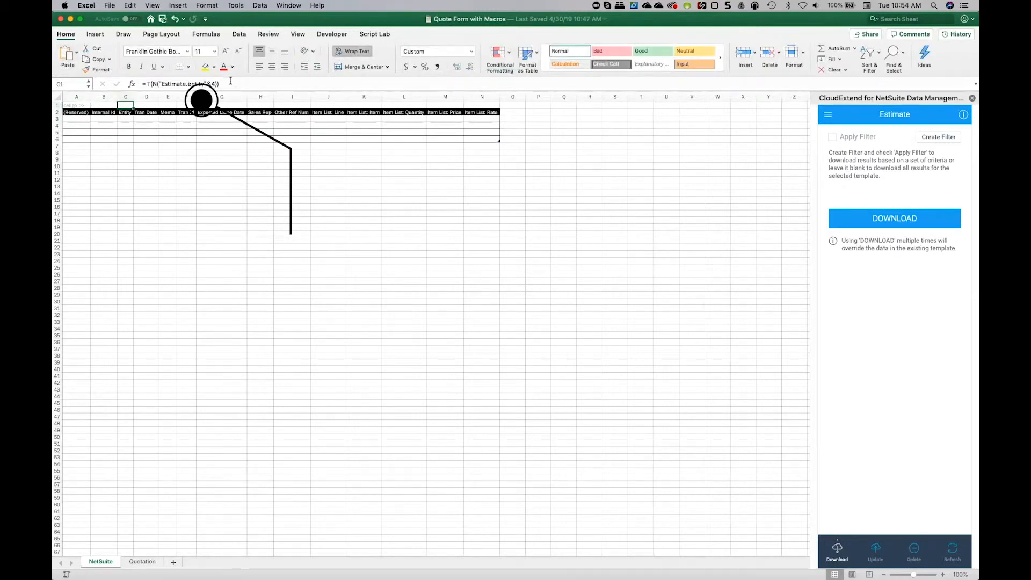
key("Right")
key("Right")
key("Right")
key("Right")
key("Right")
key("Right")
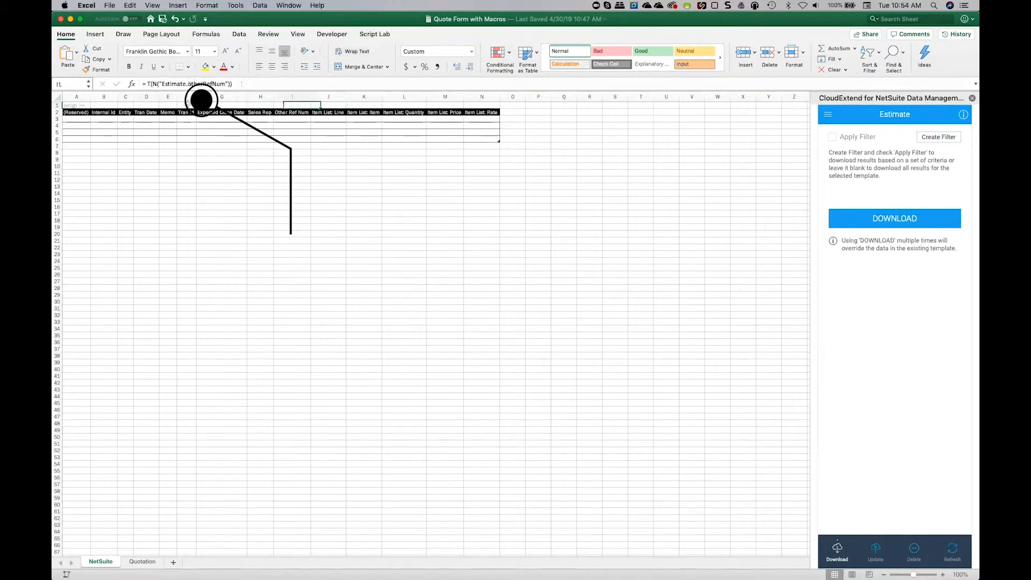
key("Left")
key("Left")
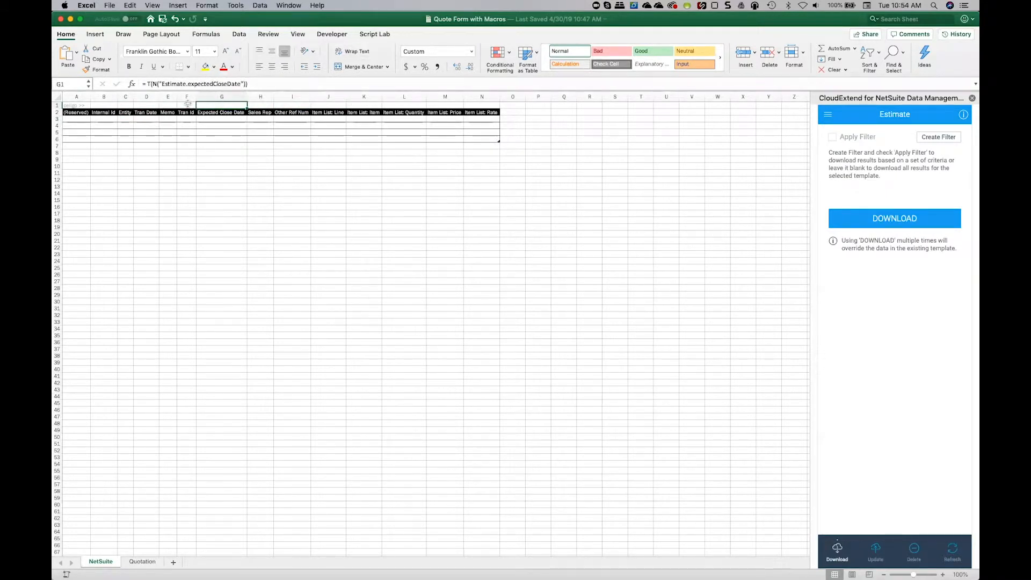
Rename the "Other Ref Num" column header to "PO".
key("Down")
key("Right")
key("Right")
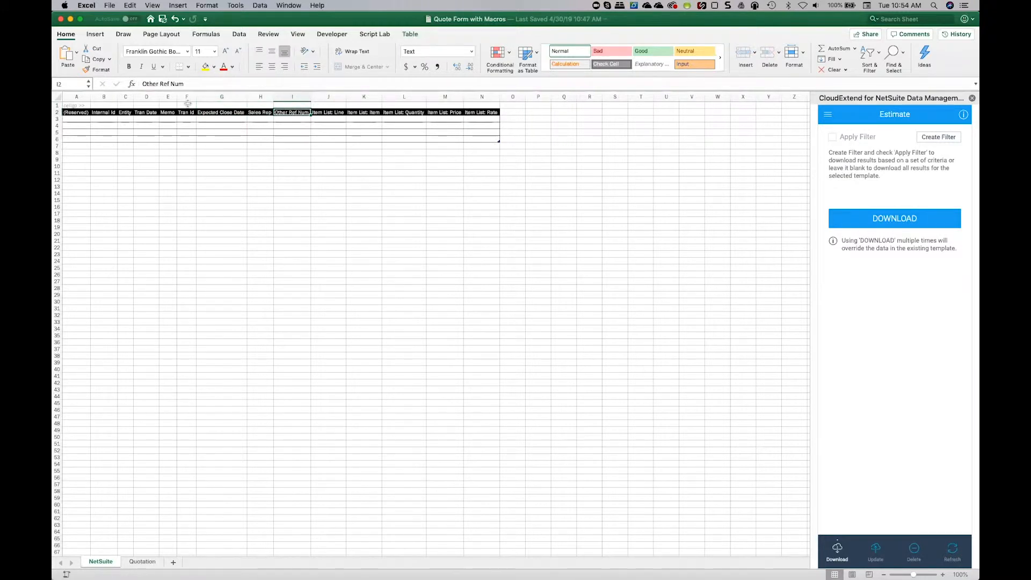
type("PO")
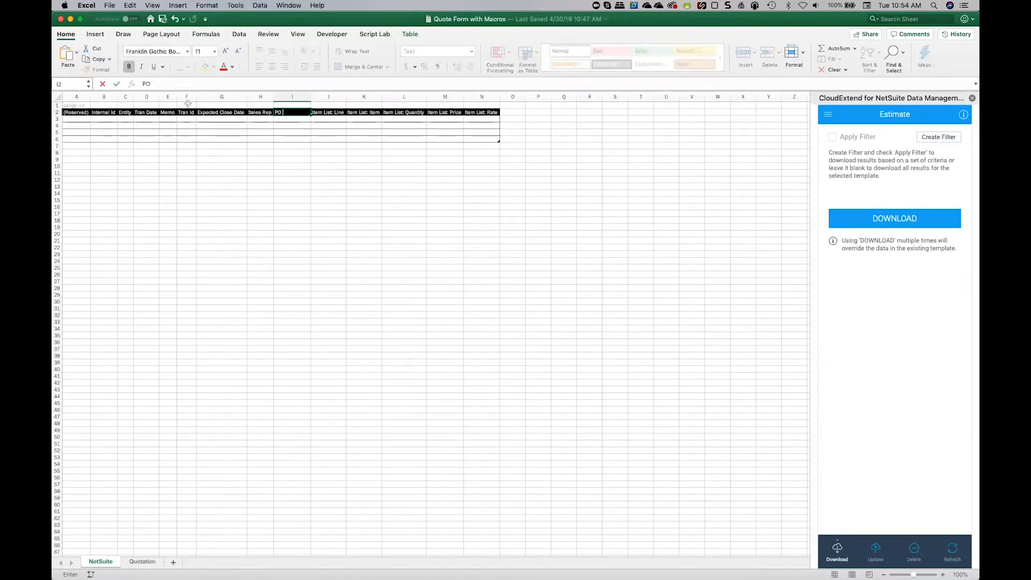
key("Return")
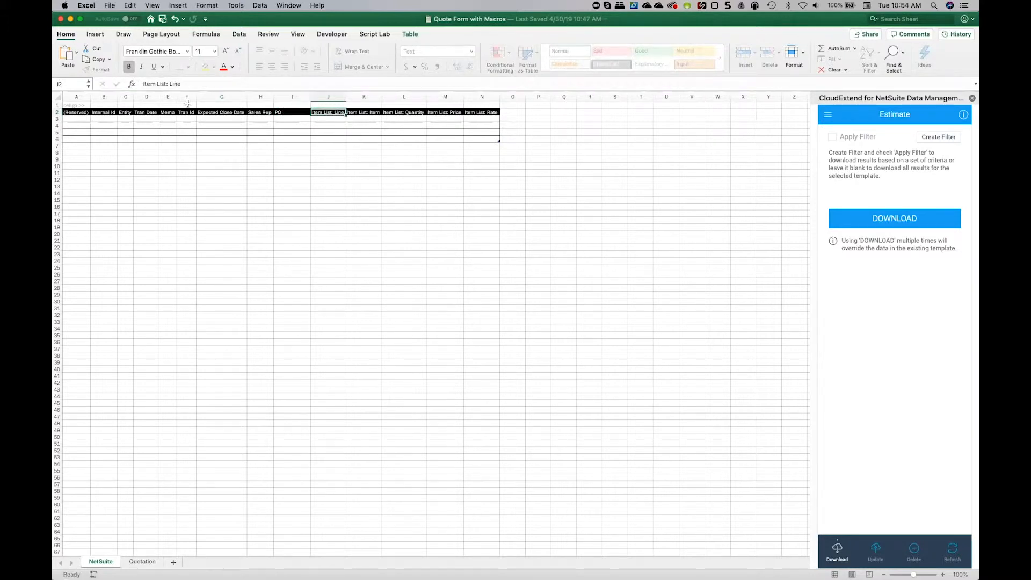
Enter internal ID 4213 in the first data row and refresh that estimate's data from NetSuite.
left_click(111, 118)
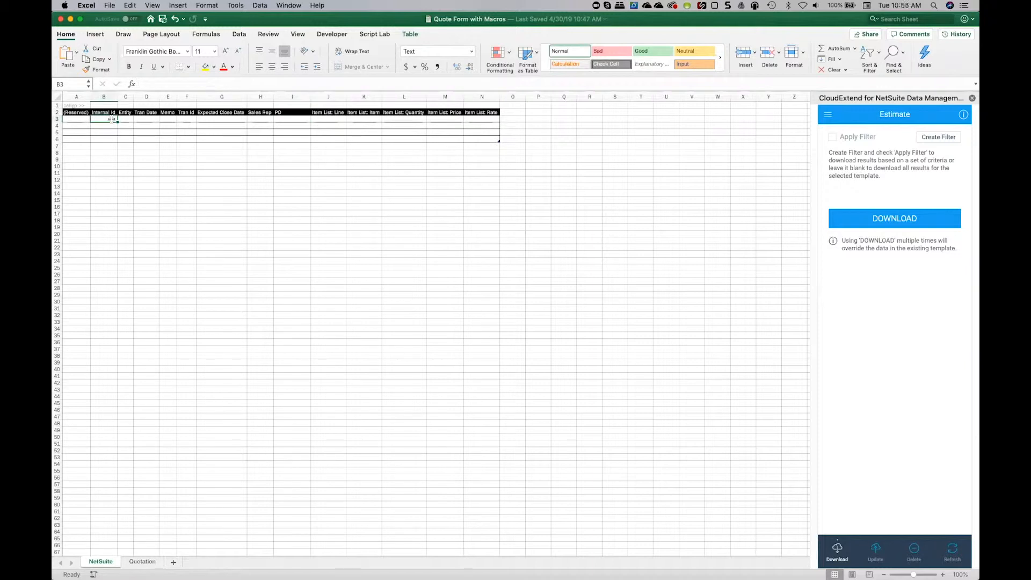
type("4213")
key("Tab")
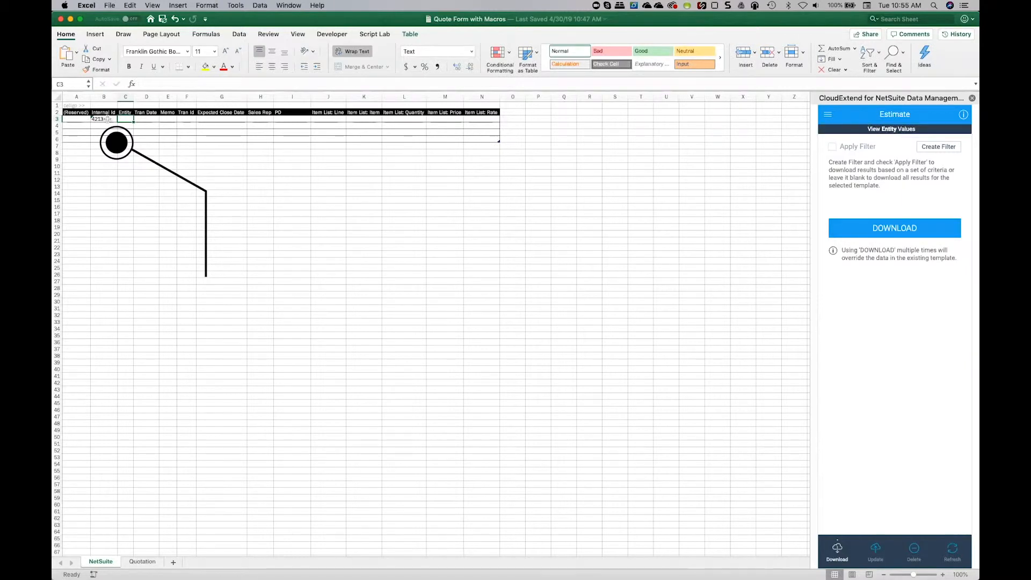
left_click(956, 551)
left_click(887, 229)
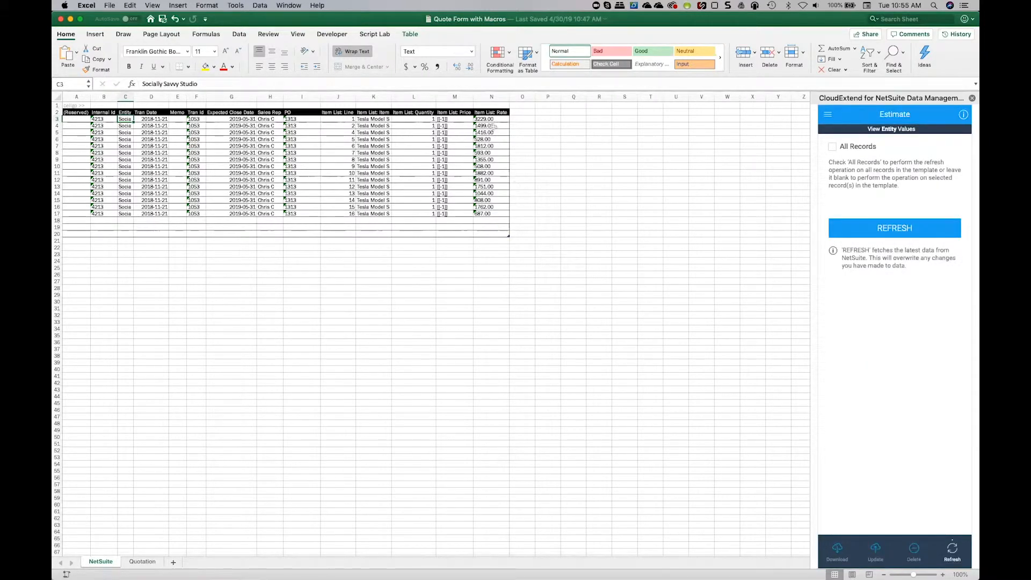
Set the first line item's quantity to 2 and its rate to 3000.
left_click(421, 119)
type("2")
key("Tab")
key("Tab")
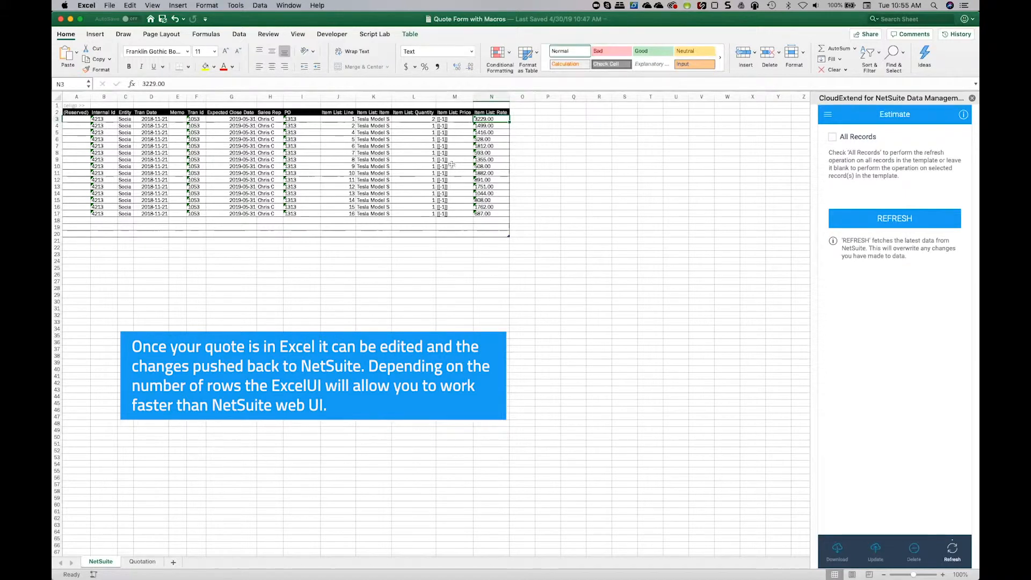
type("3000")
key("Left")
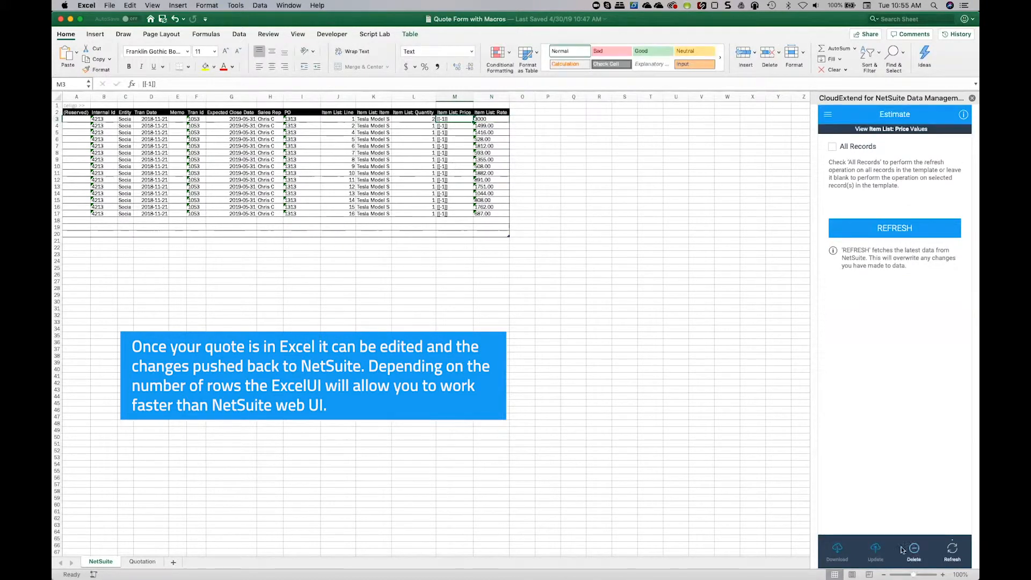
Push the edited estimate to NetSuite with Insert/Update and reload the quote record in Chrome to check it.
left_click(876, 552)
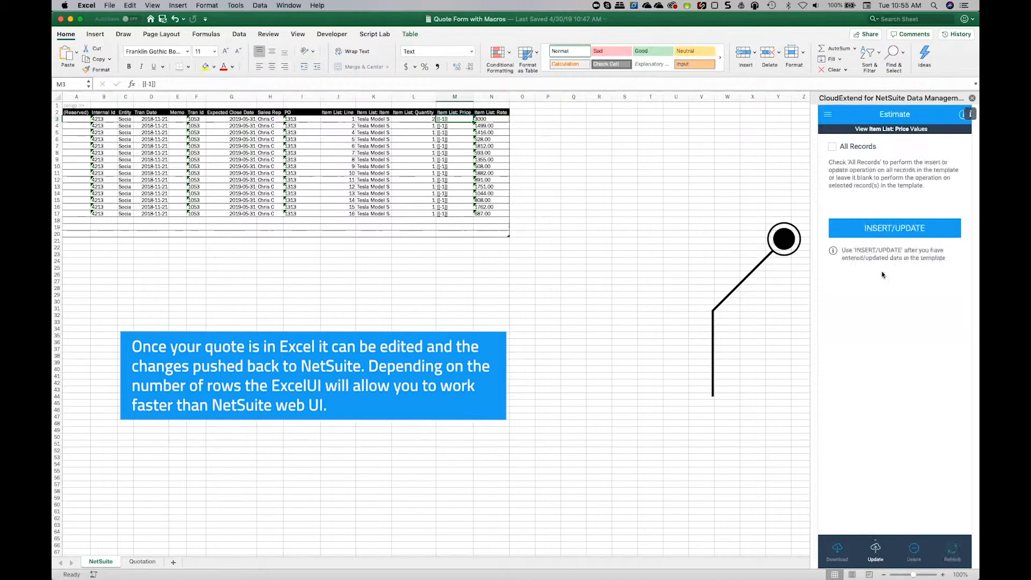
left_click(881, 232)
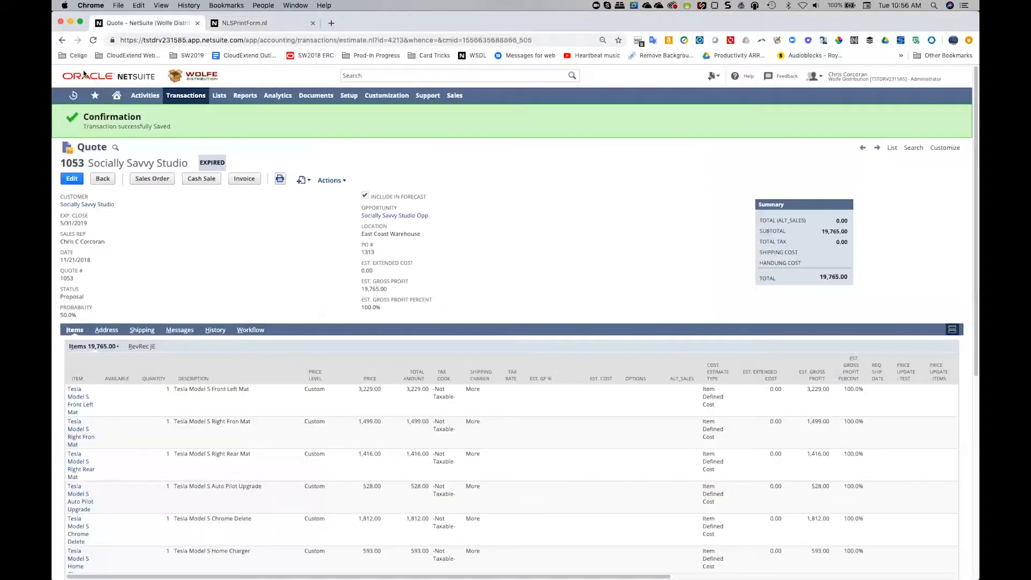
left_click(93, 39)
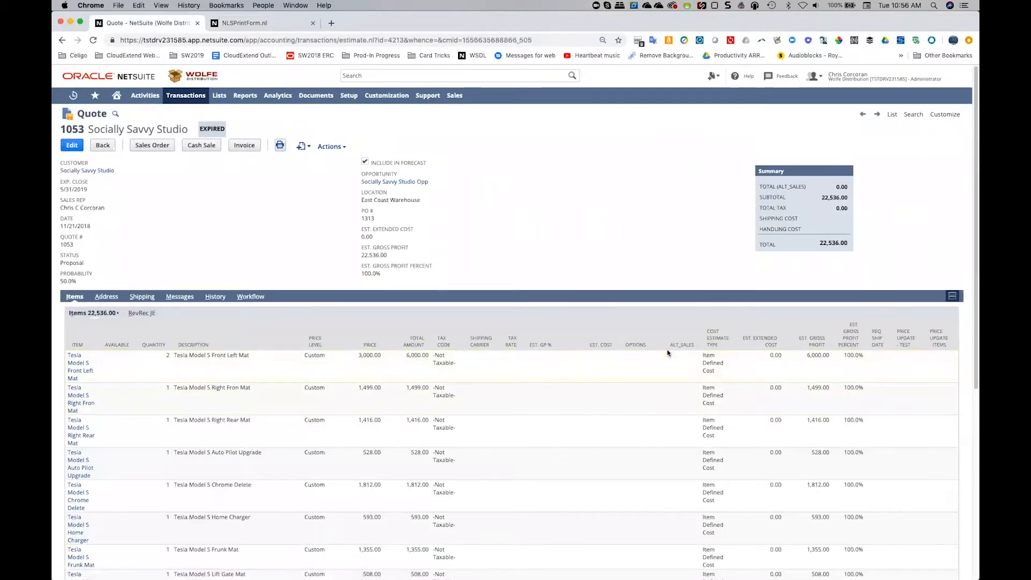
Return to Excel and run the InsertFormulasCE macro on the Quotation sheet.
key("super+Tab")
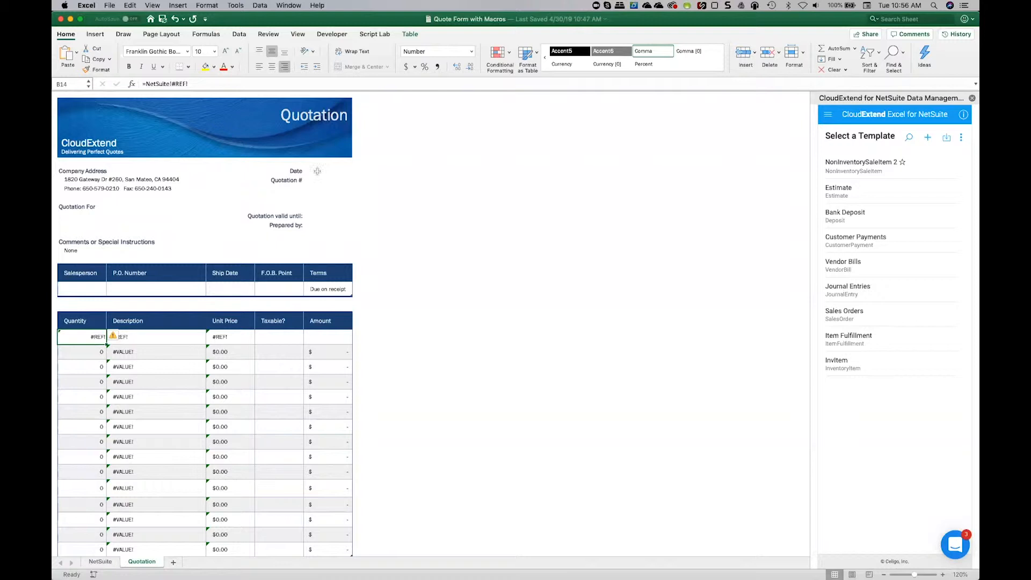
left_click(317, 170)
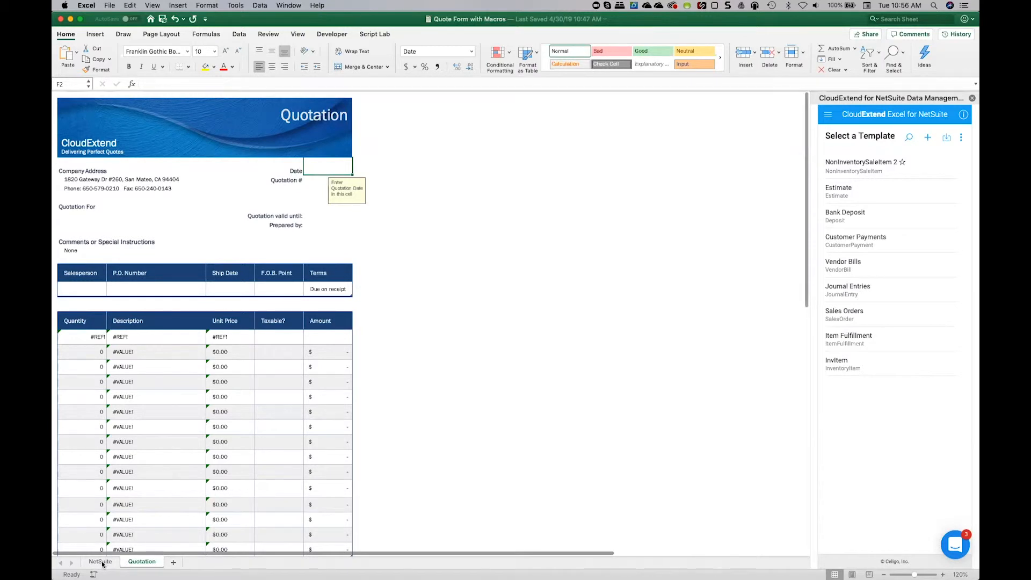
scroll(349, 173, "down", 1)
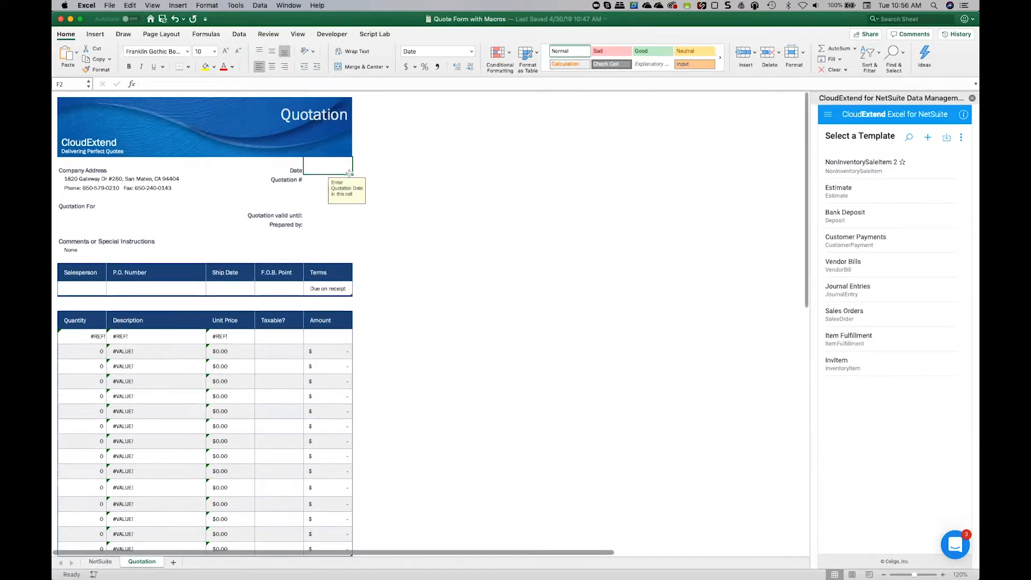
left_click(331, 35)
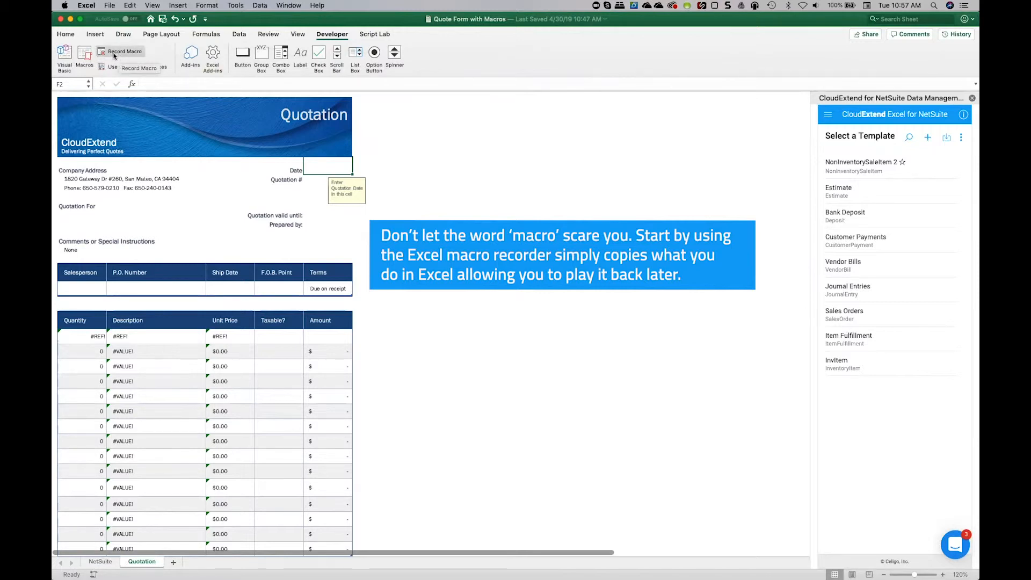
left_click(84, 54)
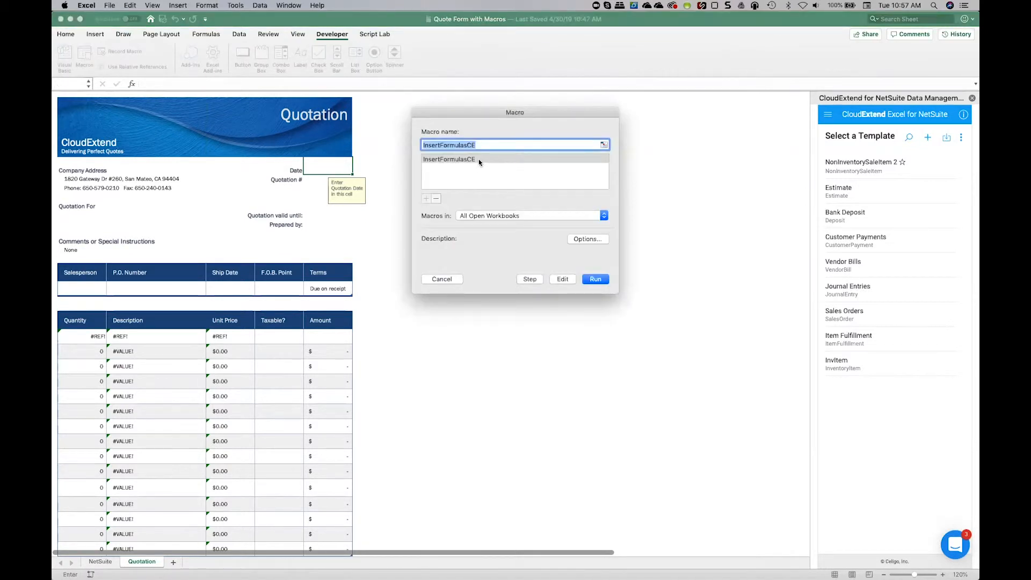
left_click(460, 159)
double_click(458, 161)
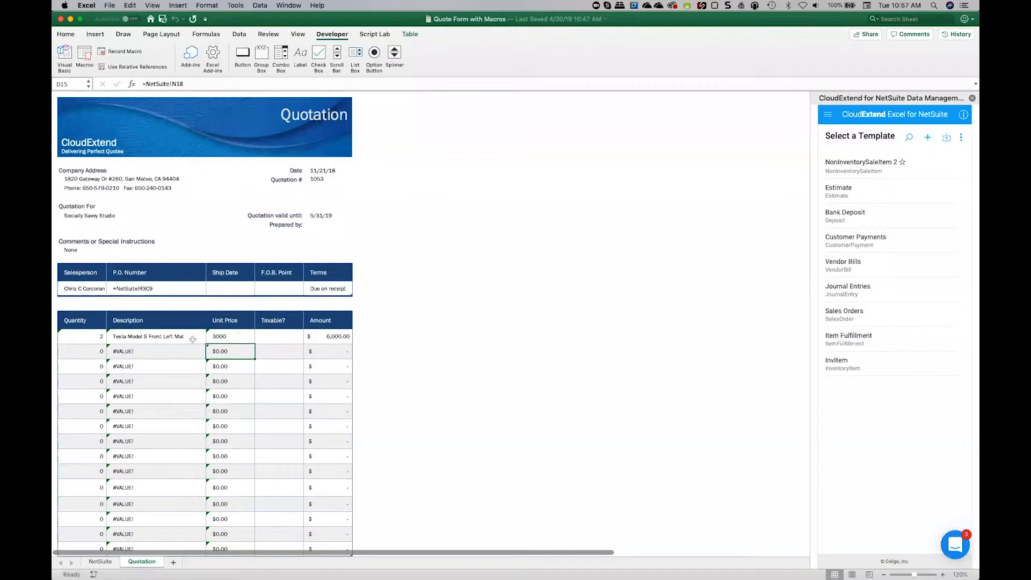
Fill the first line item's quantity, description and unit price formulas down the rest of the quotation table.
left_click_drag(81, 336, 246, 344)
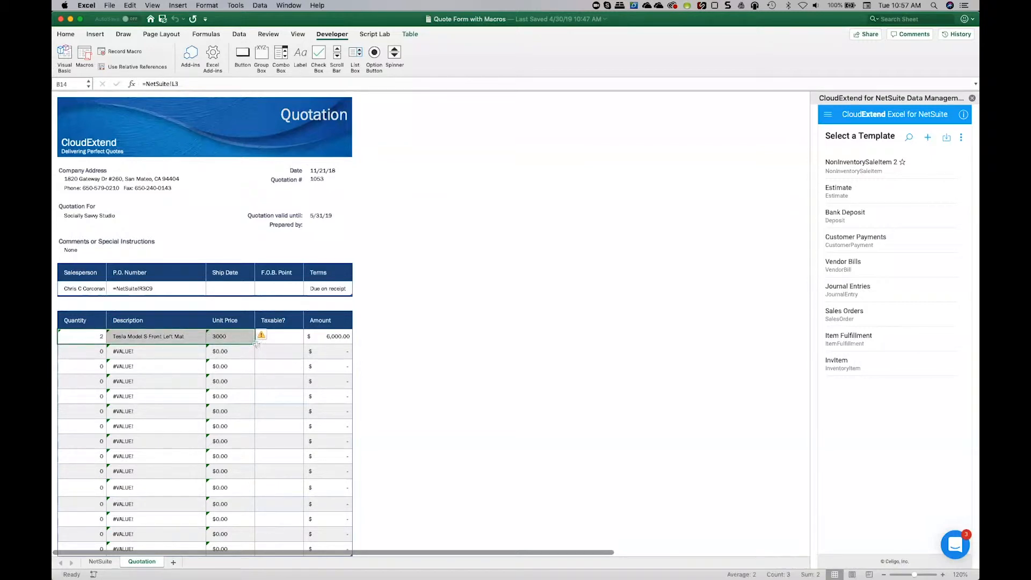
double_click(255, 344)
scroll(233, 432, "down", 3)
scroll(233, 433, "up", 3)
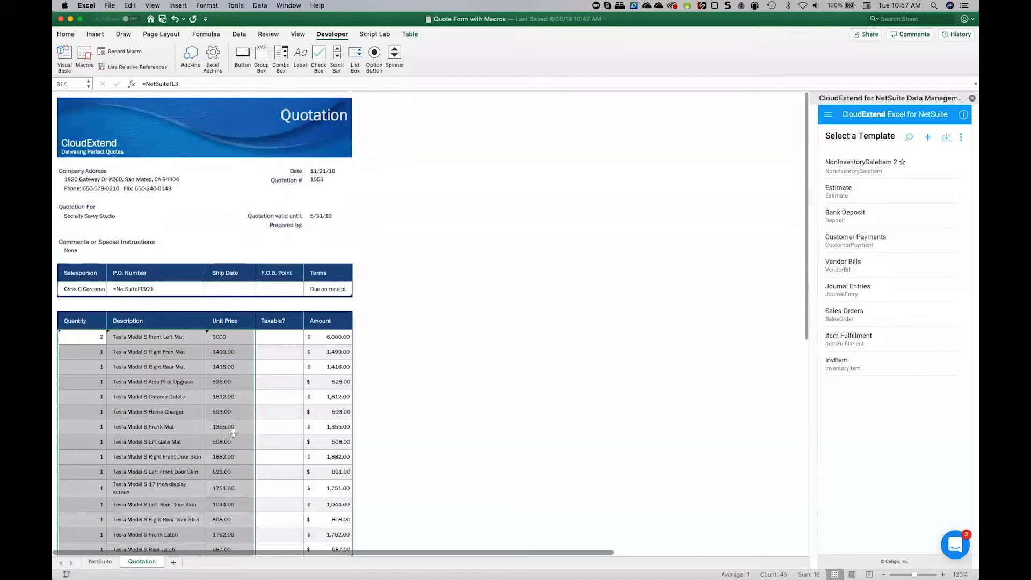
Set the P.O. Number cell's format to General and link it to the first PO value on the NetSuite sheet.
left_click(154, 289)
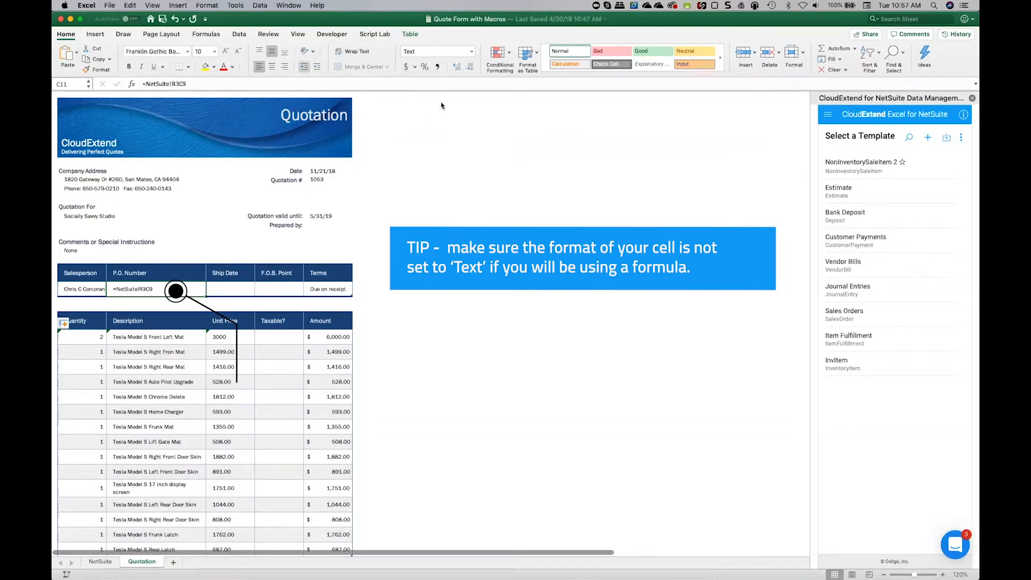
left_click(471, 51)
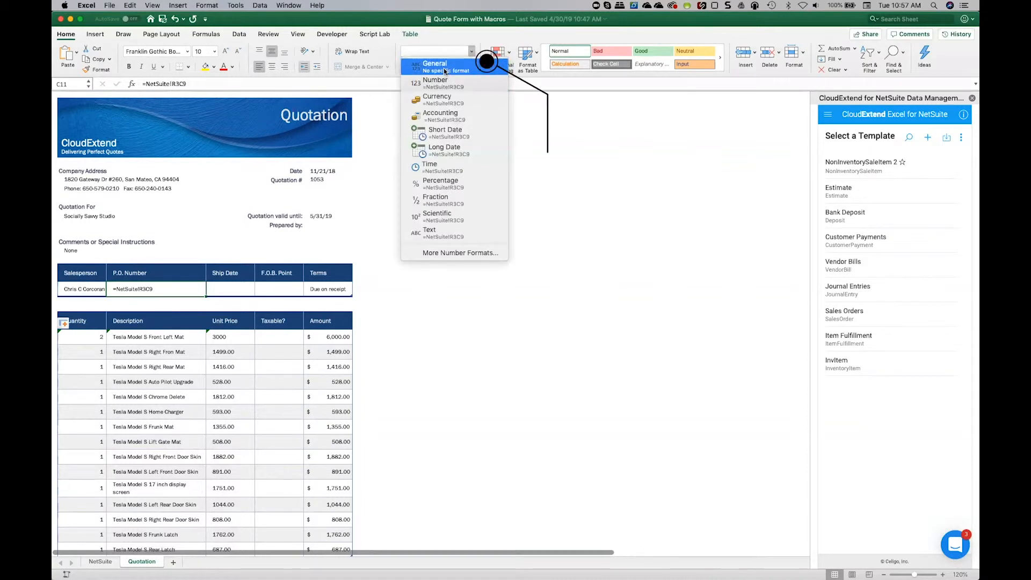
left_click(444, 69)
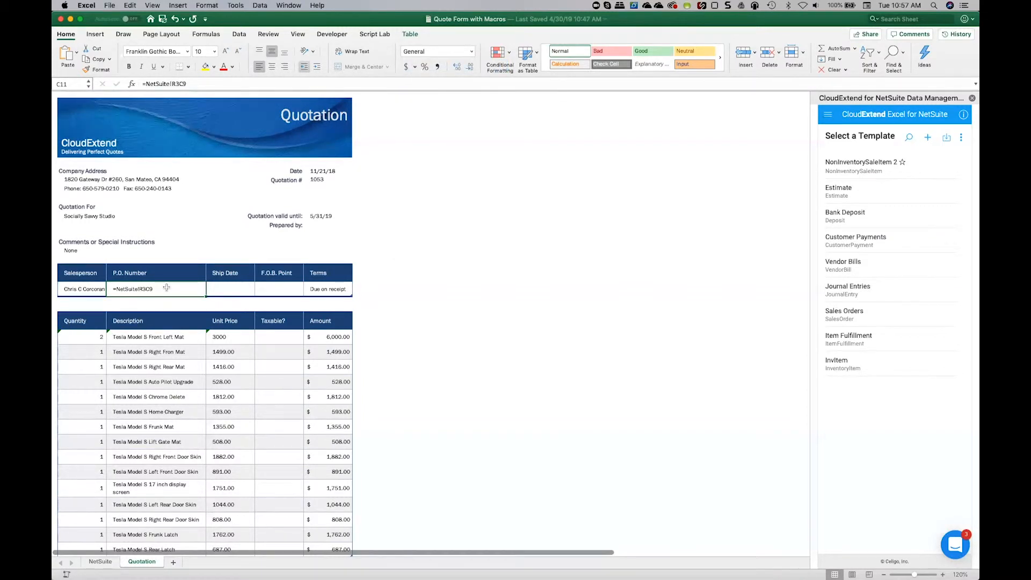
type("=")
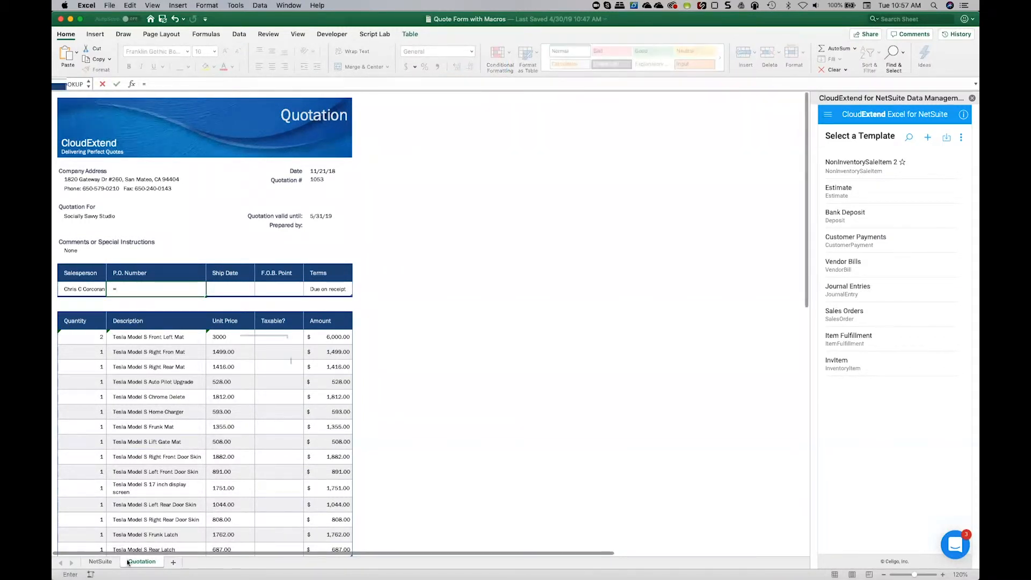
left_click(100, 561)
left_click(298, 119)
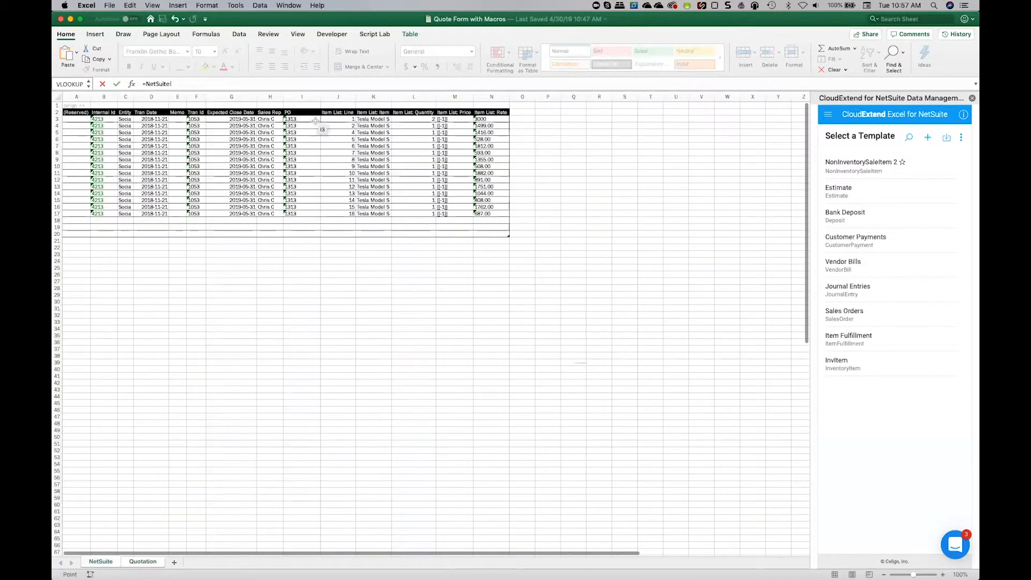
key("Return")
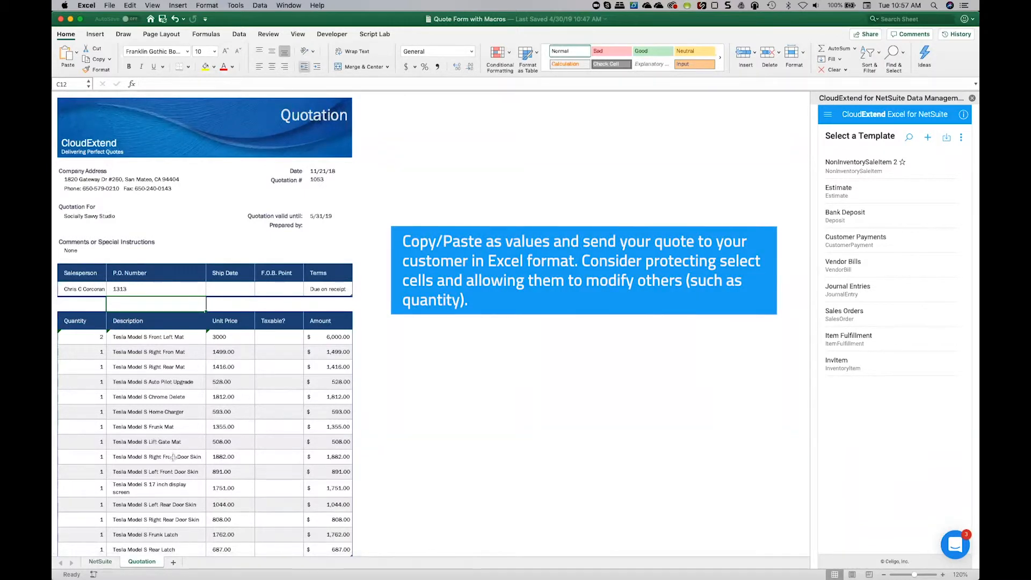
Review the completed quotation's line items and totals, and compare them with the printed NetSuite quotation in Chrome.
scroll(173, 456, "down", 5)
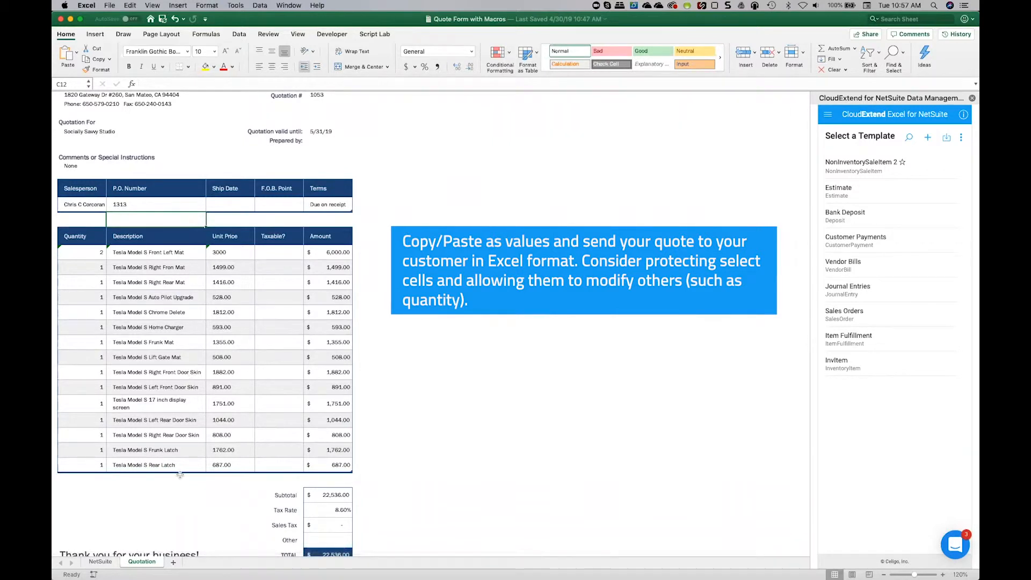
scroll(222, 502, "down", 1)
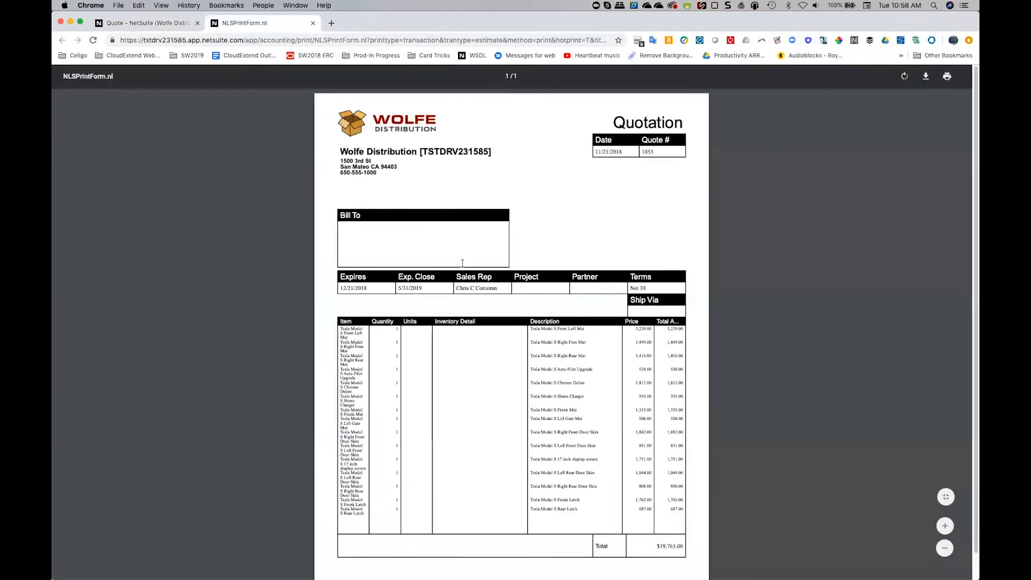
scroll(561, 345, "down", 1)
scroll(561, 345, "up", 1)
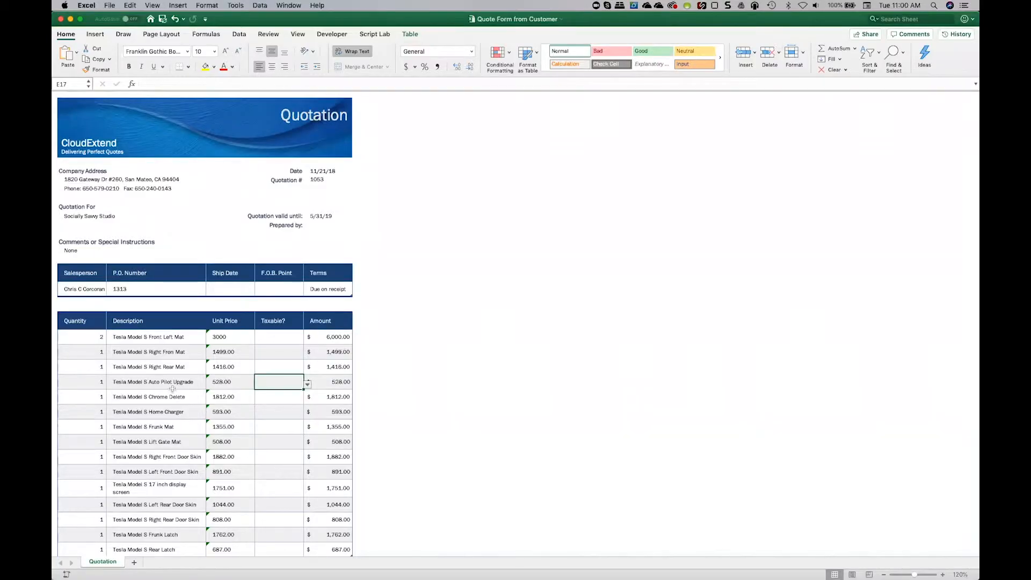
scroll(172, 388, "down", 2)
scroll(173, 388, "up", 2)
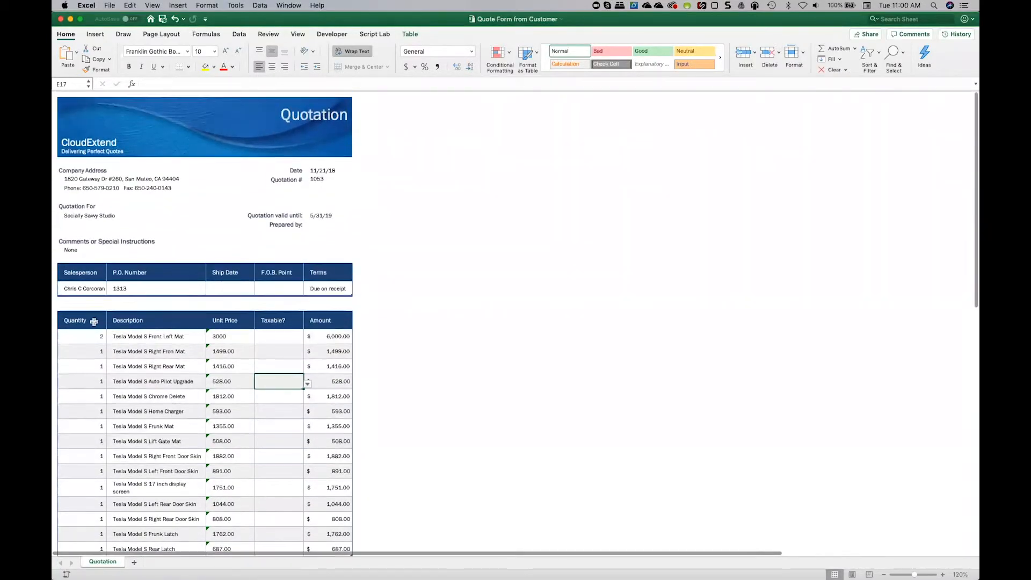
In the customer's quote file, set the quantities of Right Rear Mat to 3, Chrome Delete to 4 and Frunk Mat to 5.
left_click(98, 366)
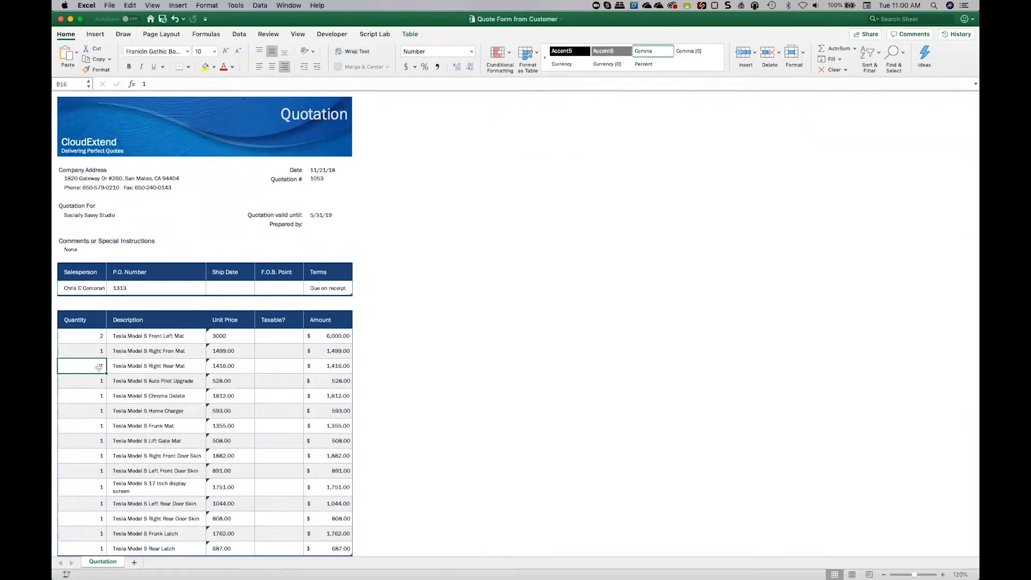
type("3")
key("Return")
key("Return")
type("4")
key("Return")
key("Return")
type("5")
key("Return")
type("\\")
key("Escape")
key("Up")
key("Up")
key("Up")
key("Down")
key("Down")
key("Down")
key("Down")
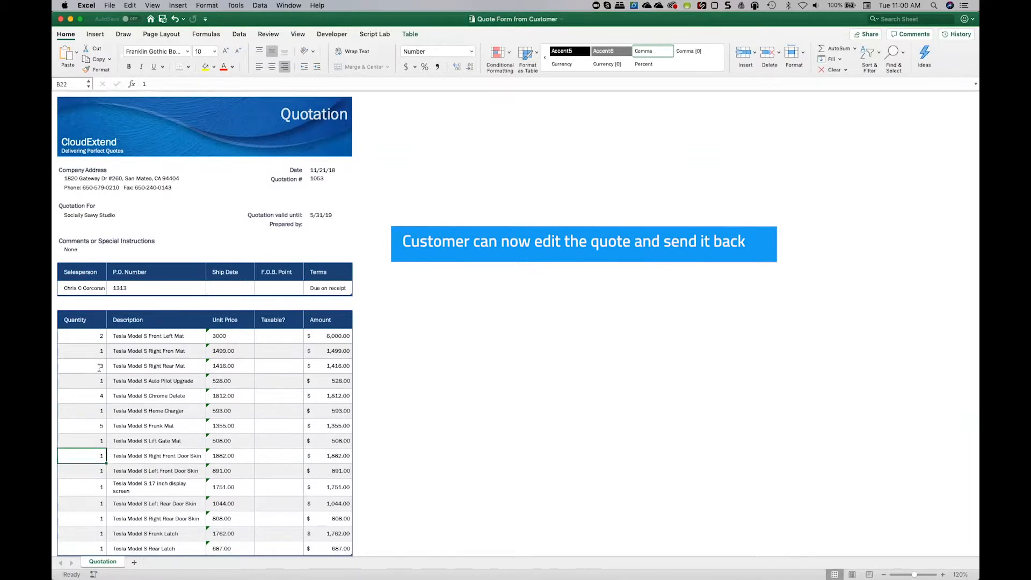
scroll(193, 452, "down", 2)
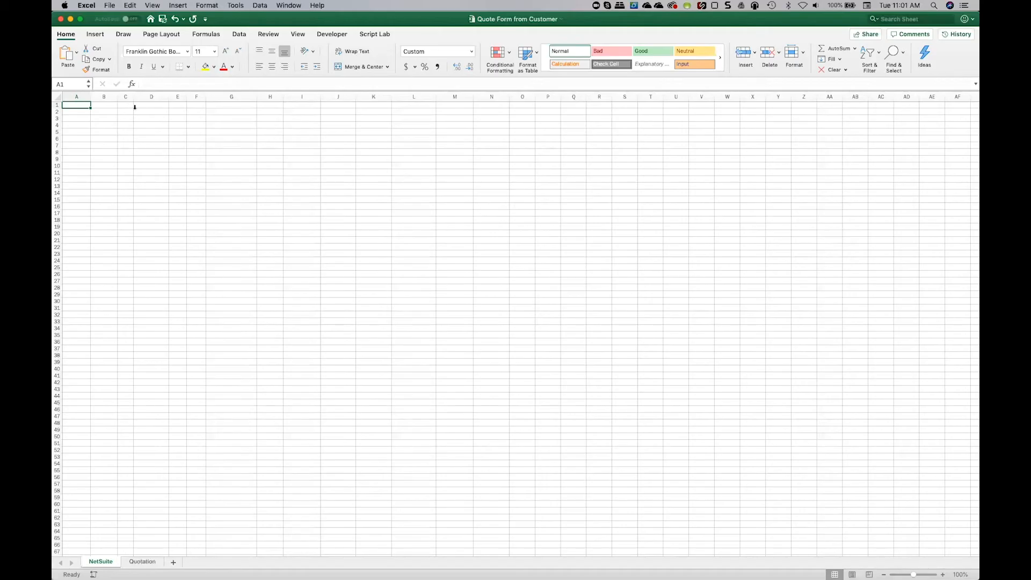
On the blank NetSuite sheet, open the NetSuite data manager and enter the PIN to retrieve the saved tokens.
left_click(142, 561)
left_click(104, 561)
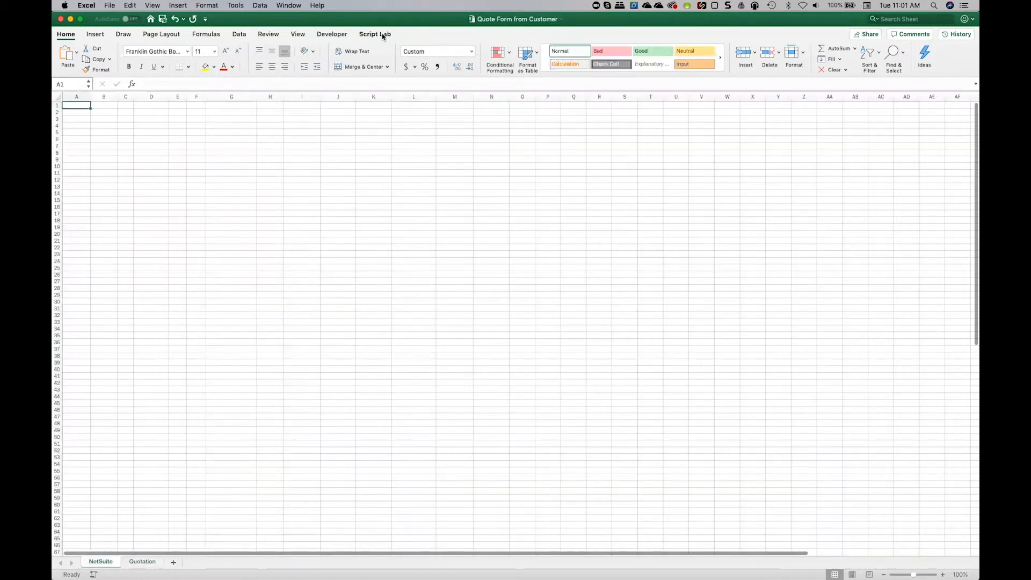
left_click(240, 34)
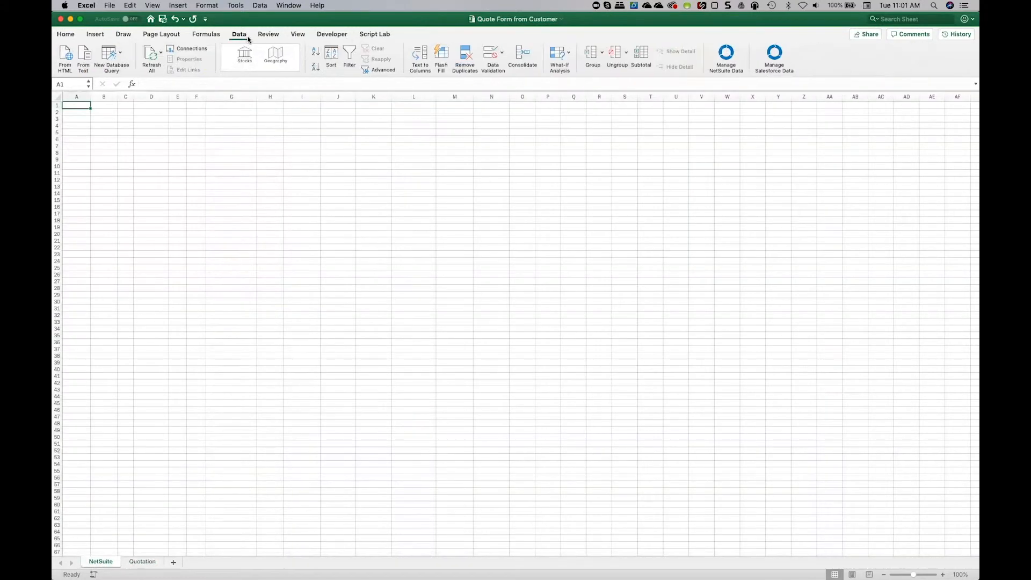
left_click(727, 57)
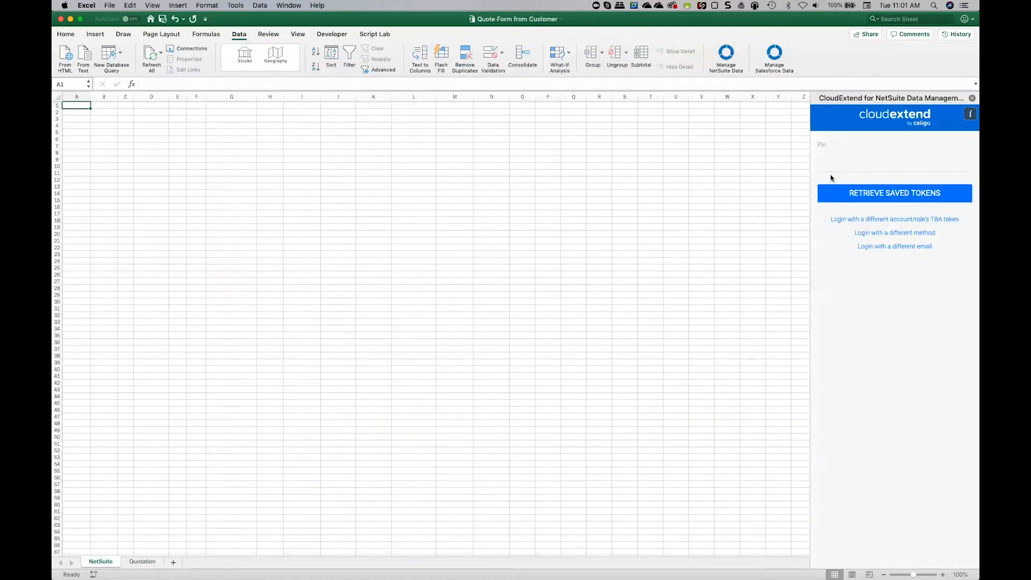
left_click(873, 205)
left_click(864, 190)
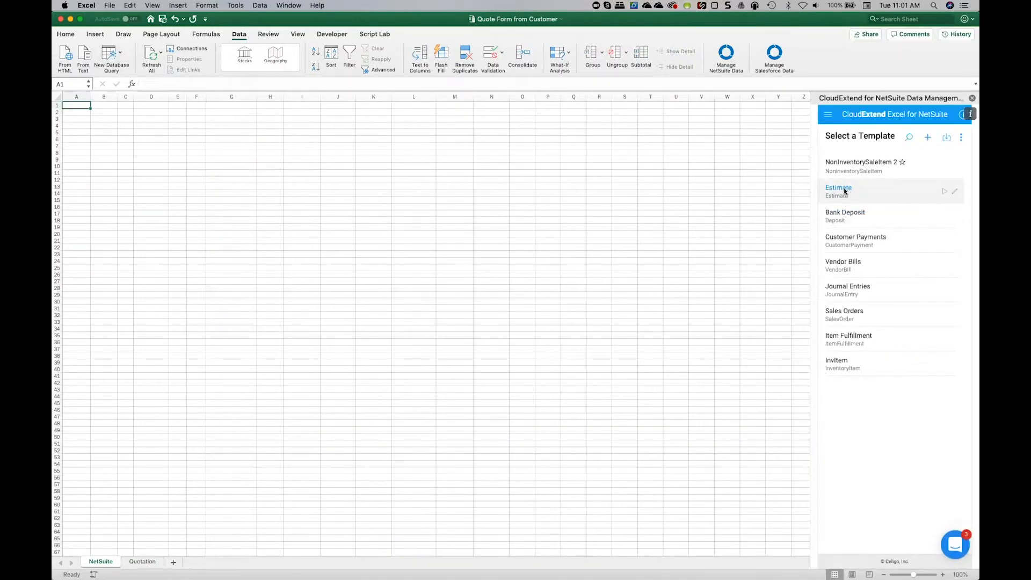
Load the quote with the Estimate template by refreshing on its internal ID, and fit the Tran Date column to its contents.
left_click(845, 191)
left_click(883, 349)
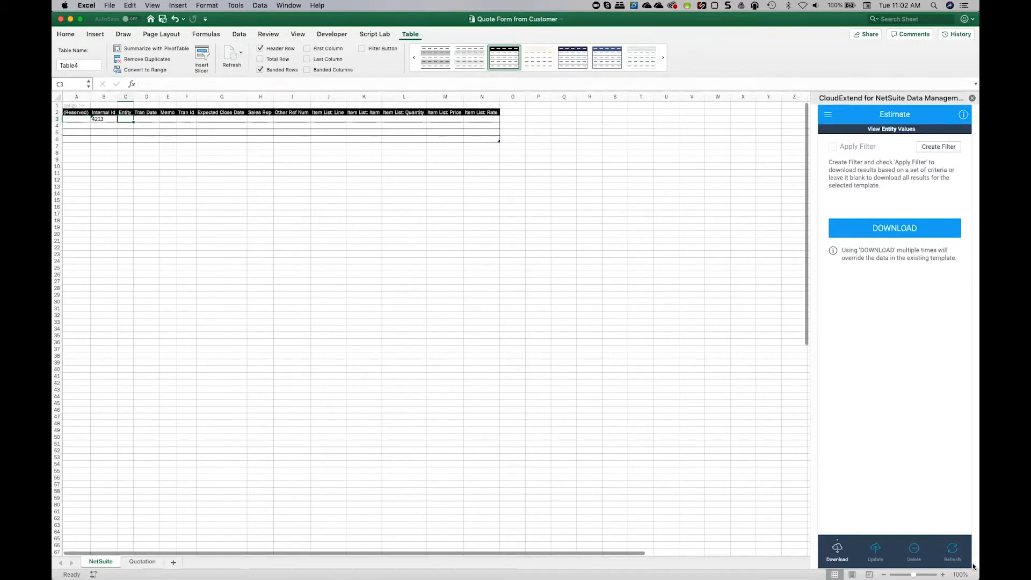
left_click(952, 551)
left_click(893, 230)
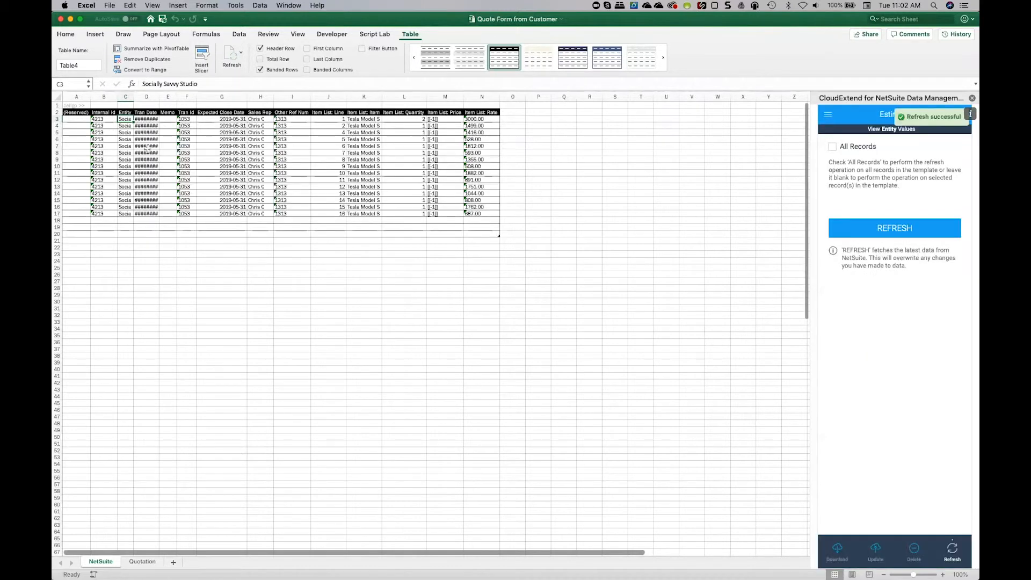
double_click(159, 95)
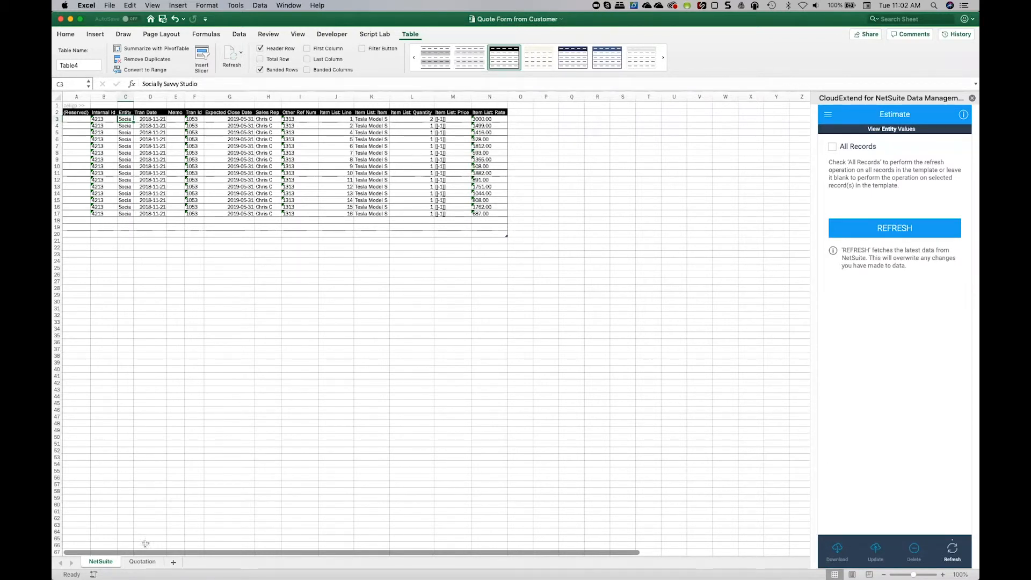
Link the first Item List: Quantity cell on the NetSuite sheet to the first line's quantity, cell B14, on the Quotation sheet.
left_click(425, 120)
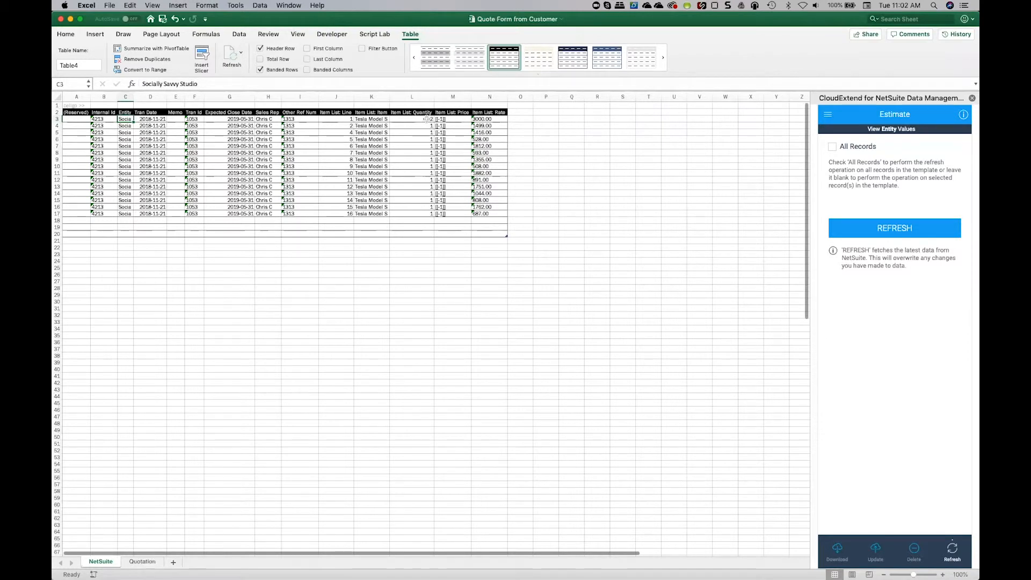
type("=")
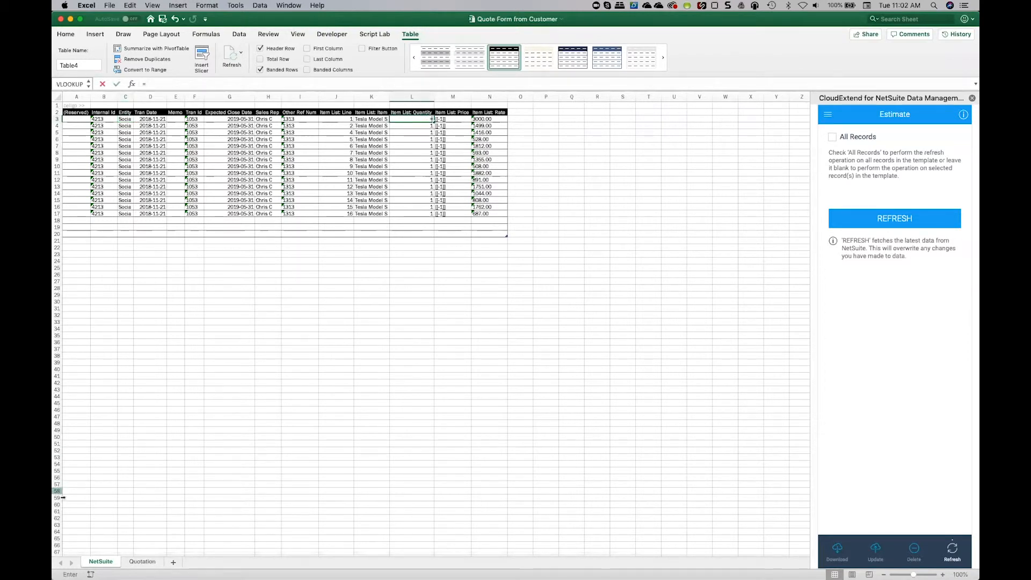
left_click(140, 562)
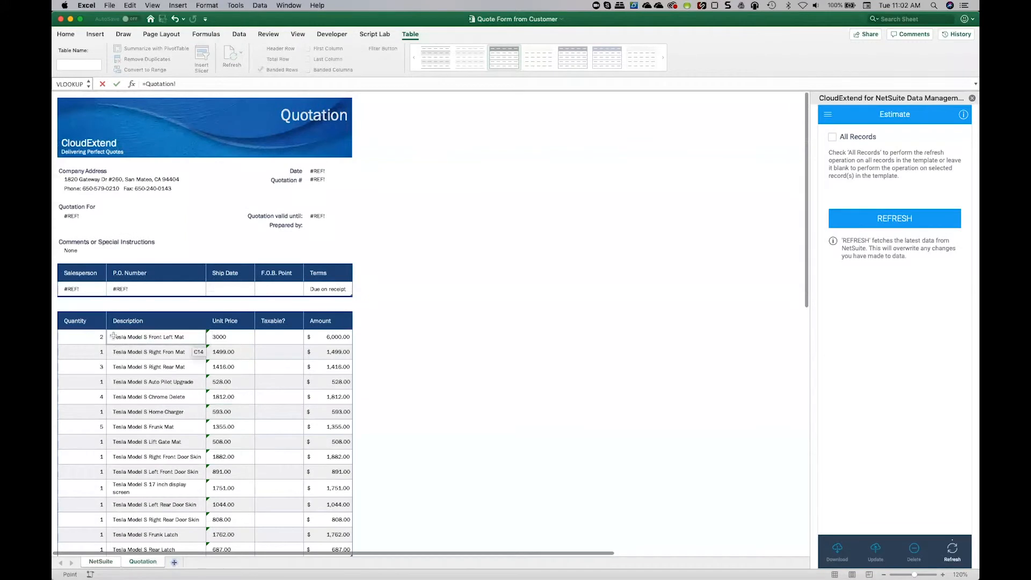
left_click(89, 342)
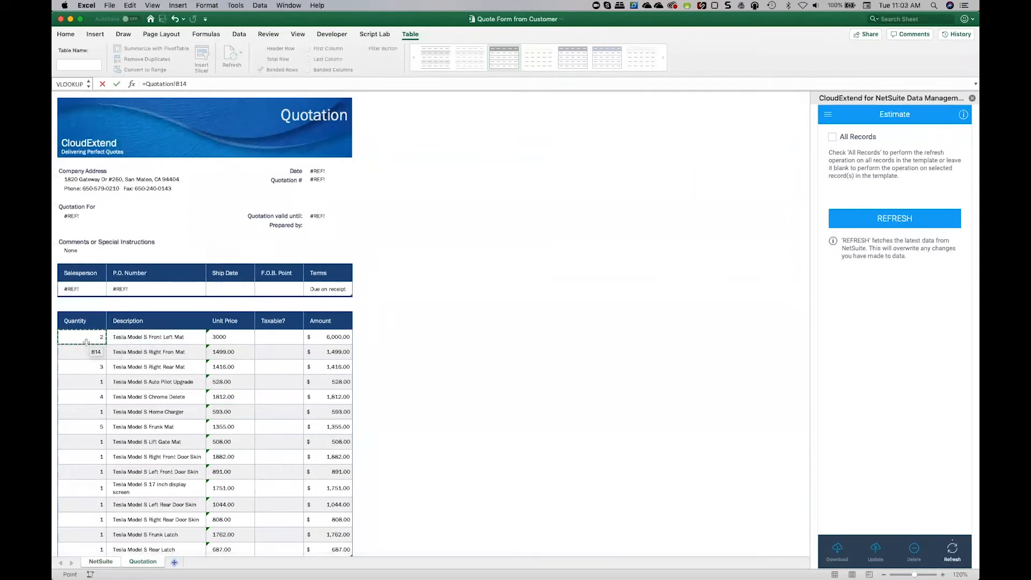
key("Return")
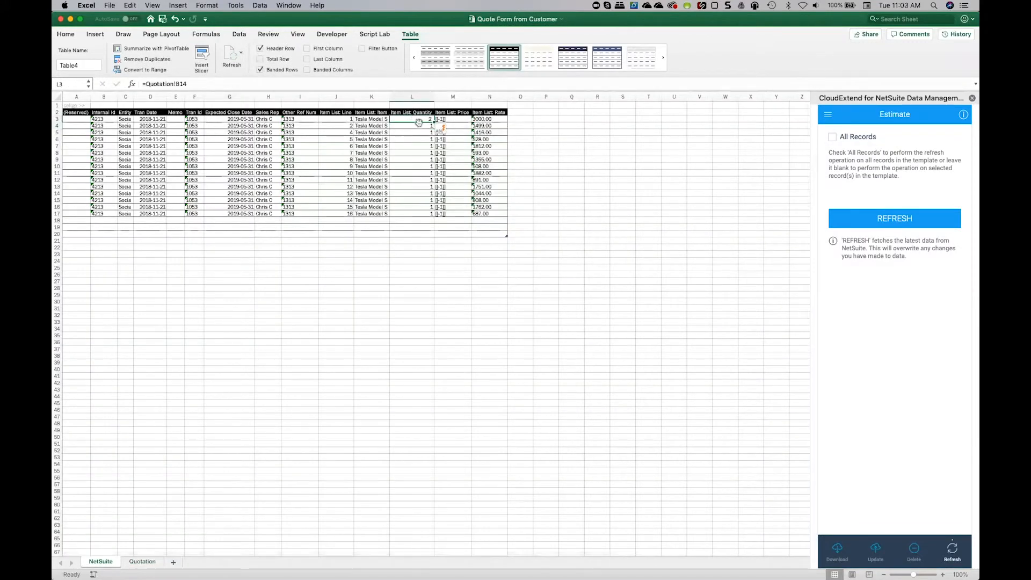
Fill the quantity link formula down to the last line item in row 17 and check the linked quantities.
left_click_drag(432, 125, 422, 215)
scroll(411, 229, "down", 1)
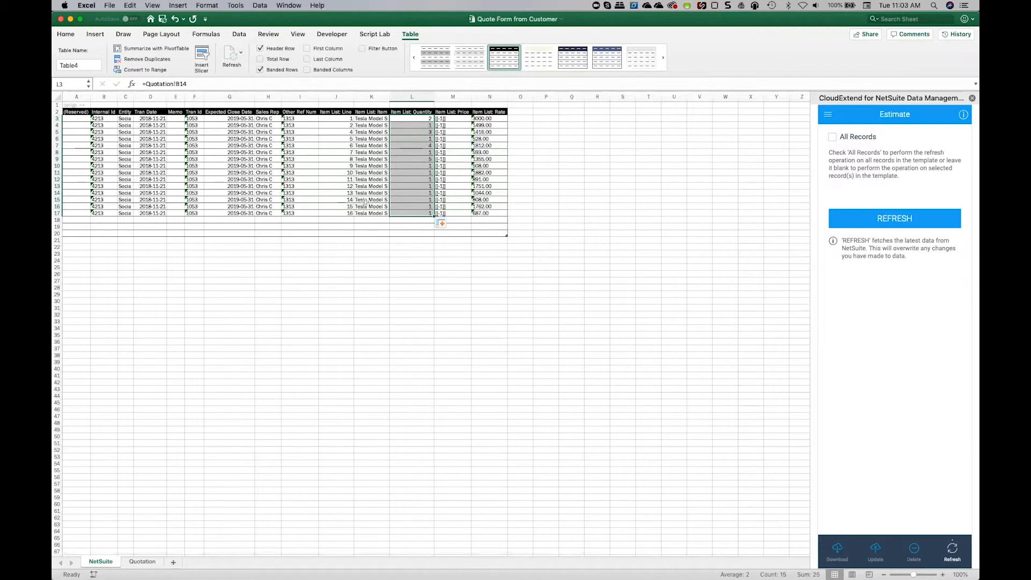
left_click(421, 132)
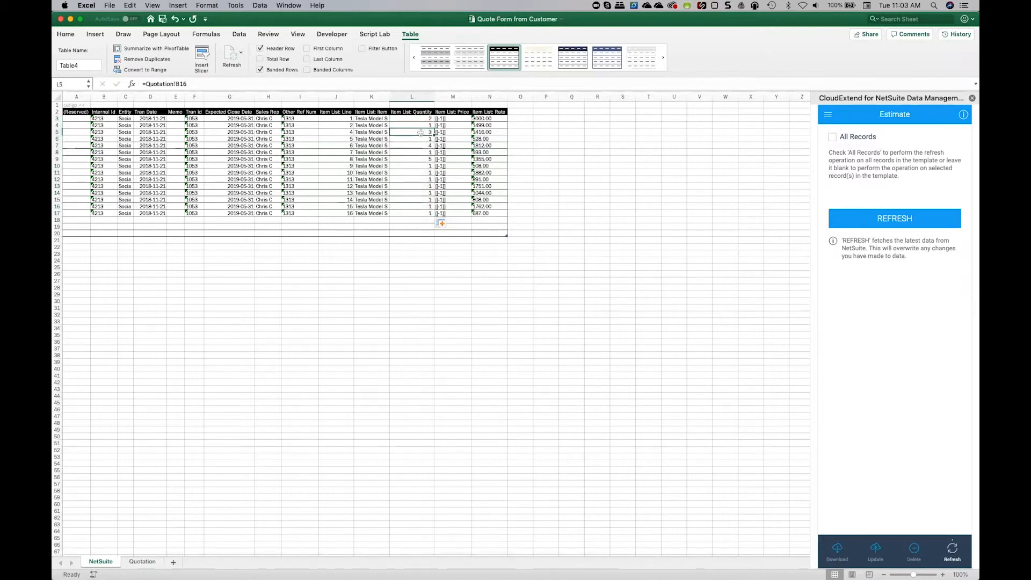
left_click(423, 159)
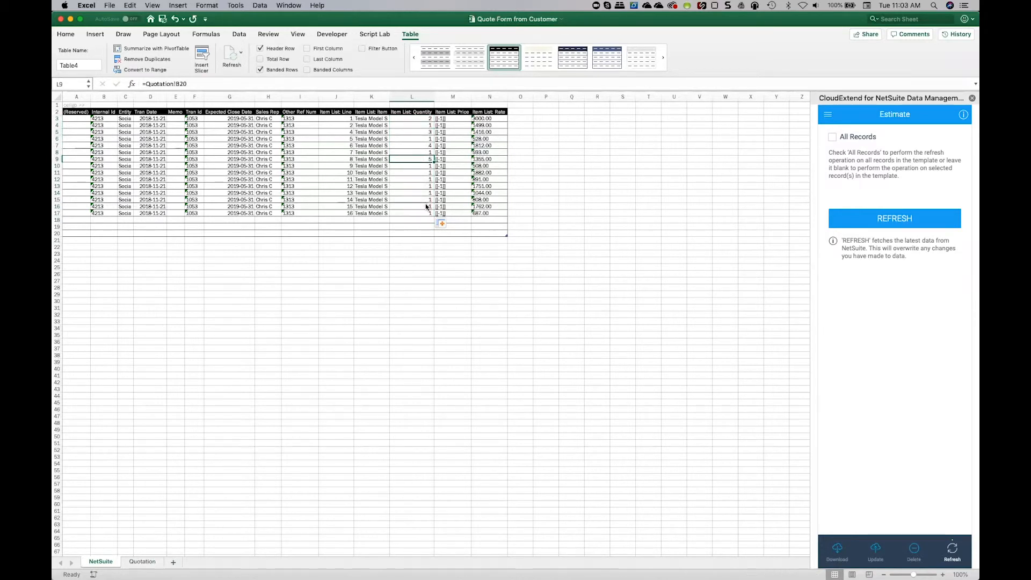
Send the customer's quantities to NetSuite with Insert/Update and reload the quote record in Chrome to verify them.
left_click(875, 553)
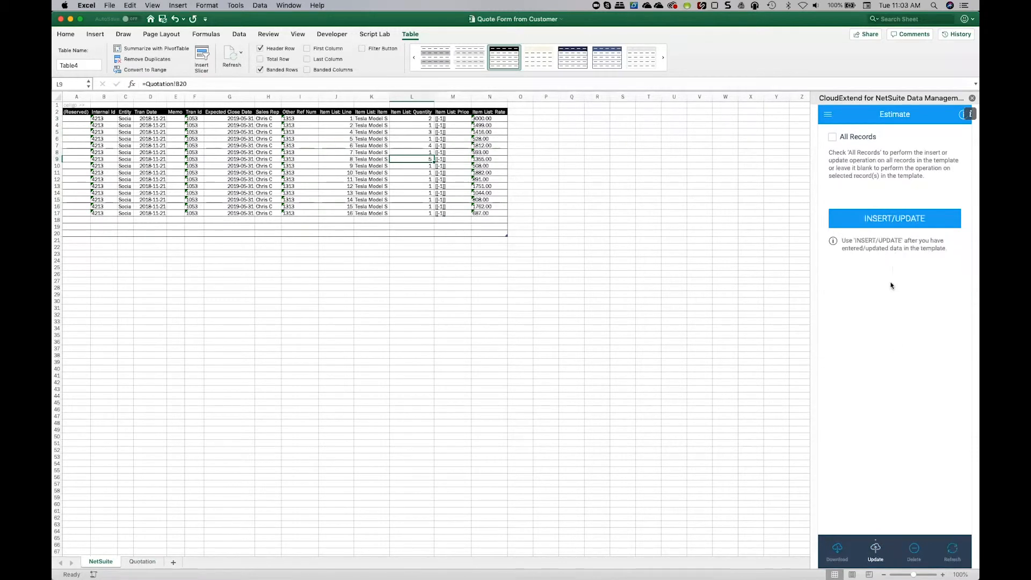
left_click(889, 221)
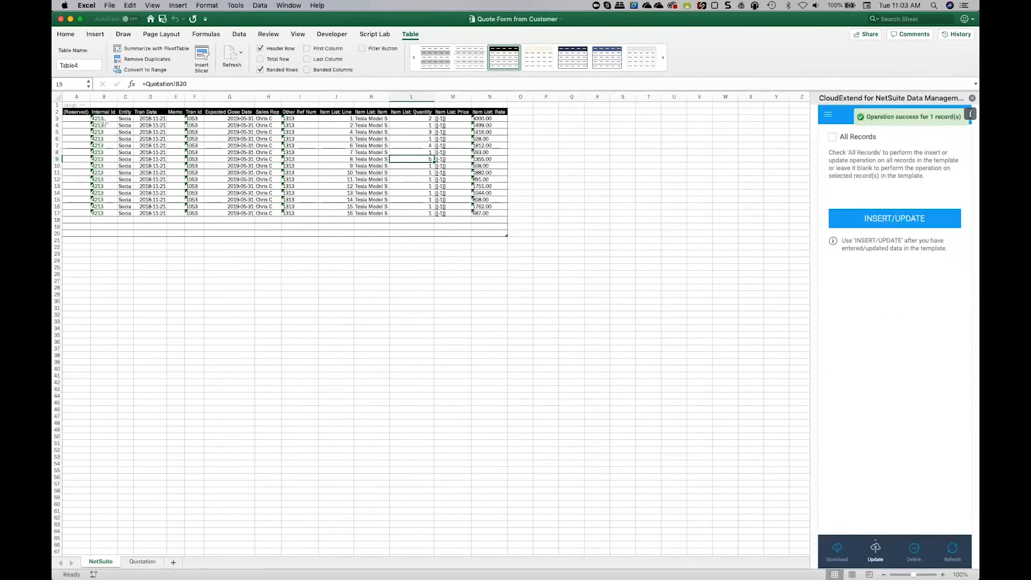
scroll(151, 227, "up", 1)
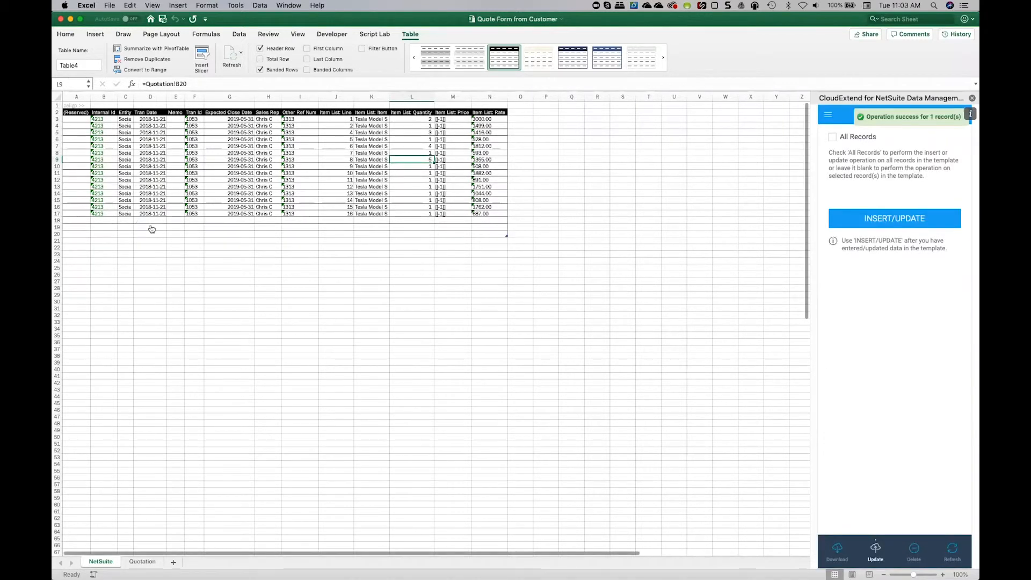
key("super+Tab")
left_click(158, 23)
left_click(93, 40)
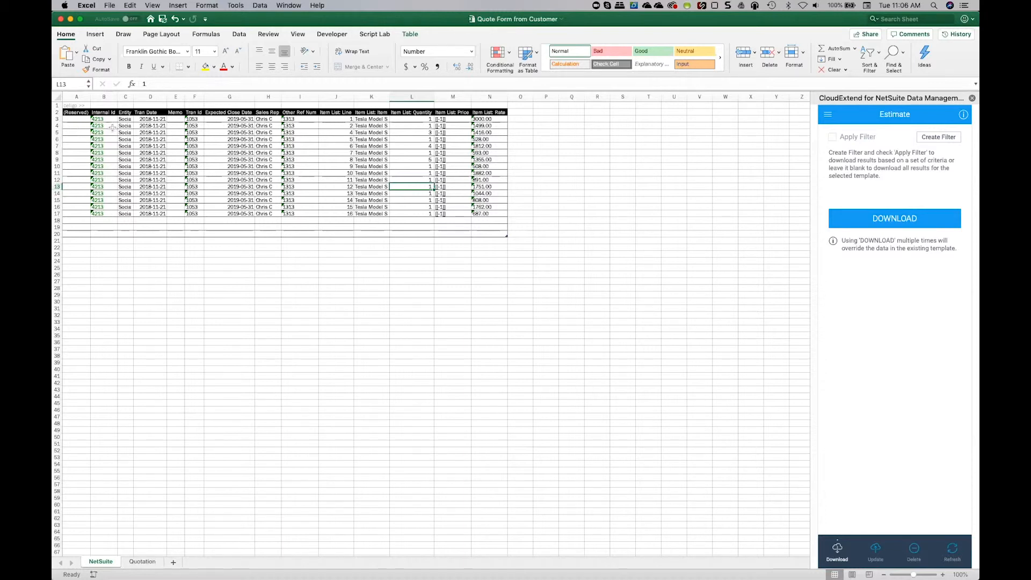
Return to Excel and clear the Internal Id values of all line item rows, B3 to B17.
left_click_drag(107, 119, 109, 211)
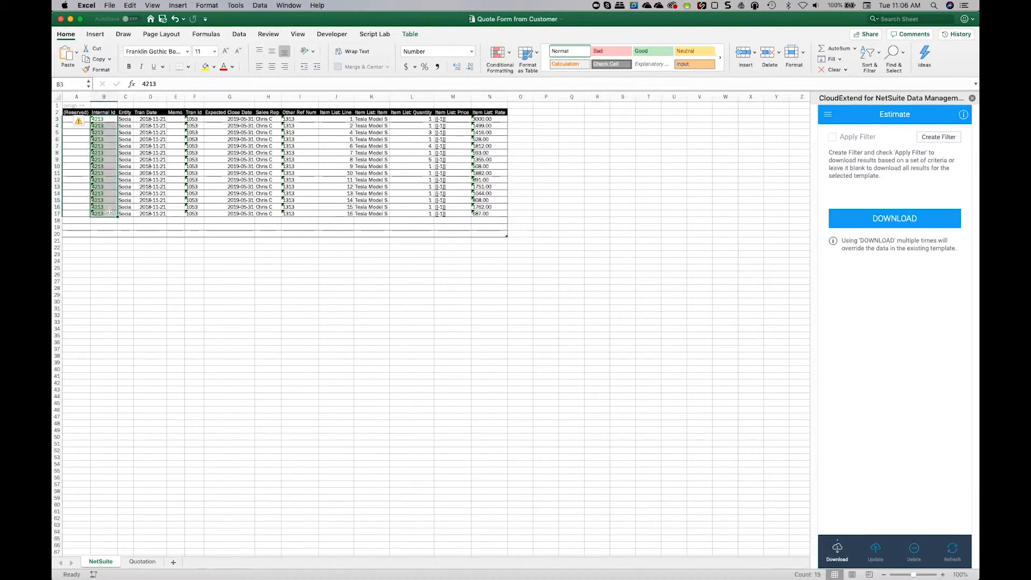
key("Delete")
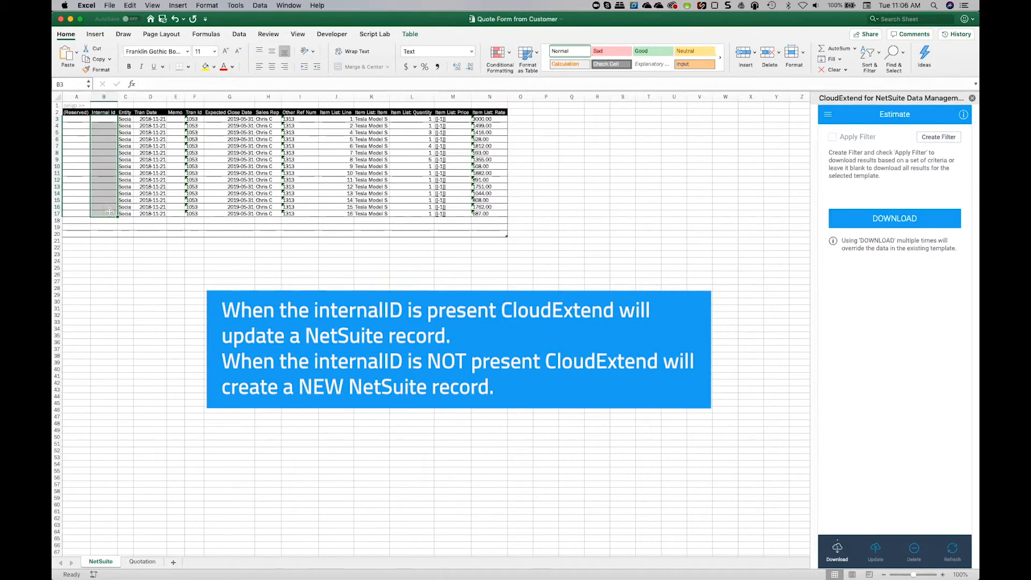
left_click(111, 119)
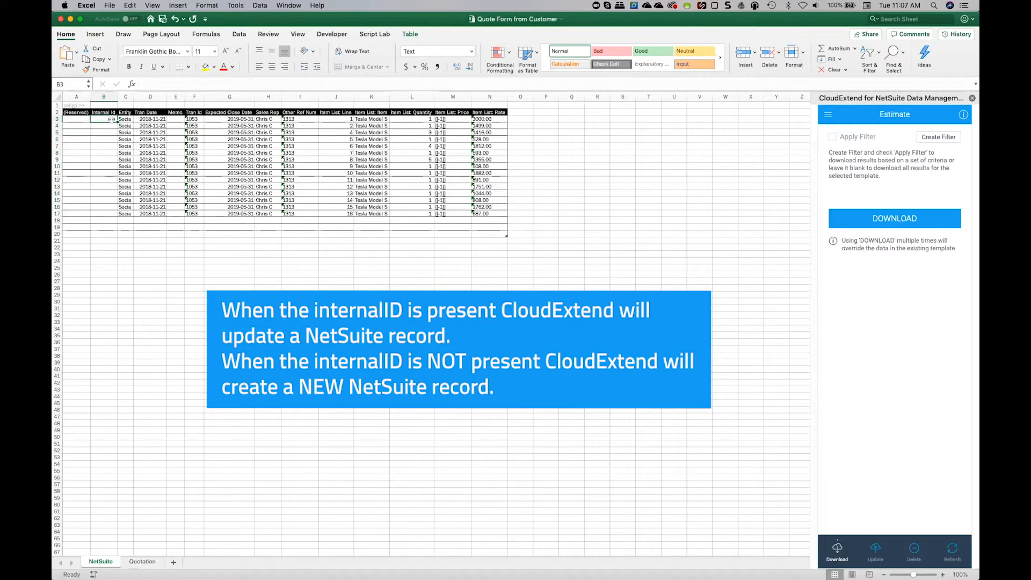
left_click(126, 119)
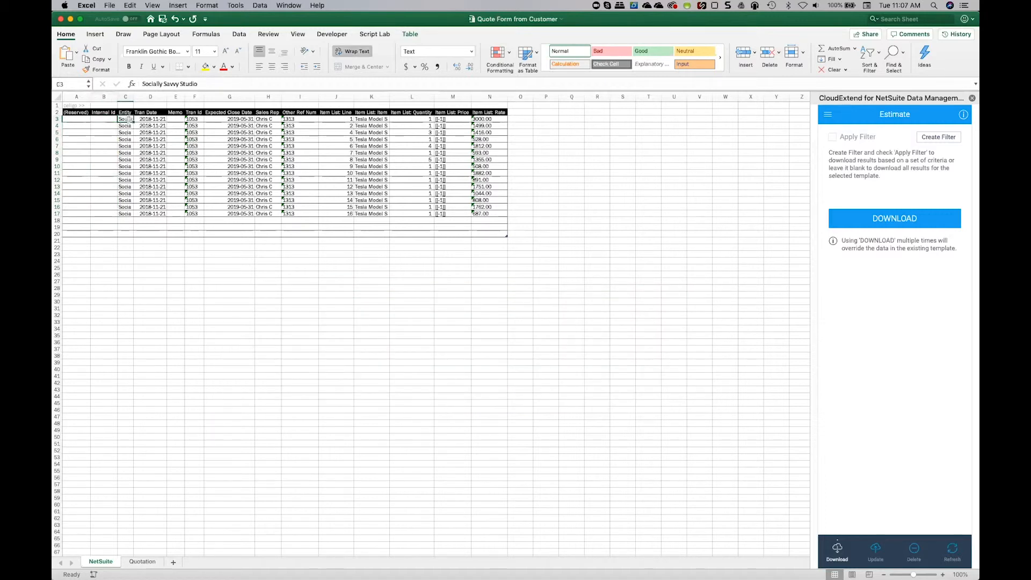
Look up "smith" in the Entity values, set the entity to Smith Office Rentals and fill it down to row 17.
left_click(873, 130)
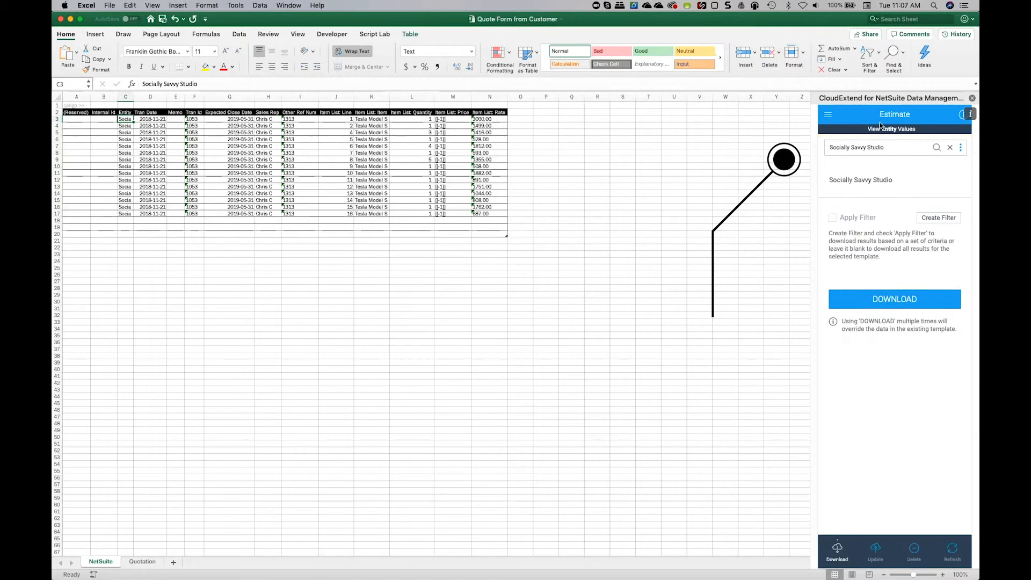
triple_click(827, 148)
type("smith")
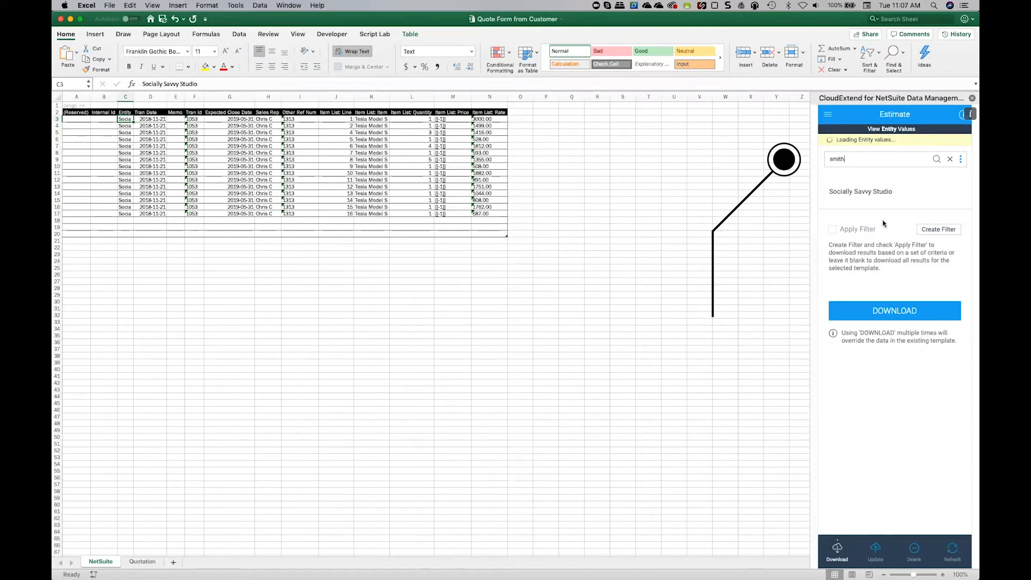
left_click(863, 180)
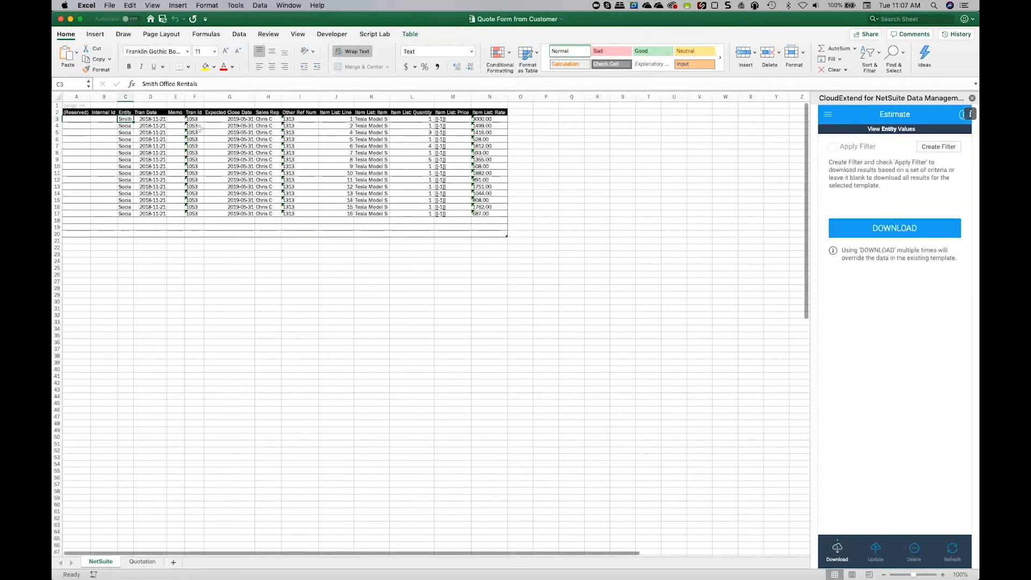
left_click_drag(133, 122, 133, 215)
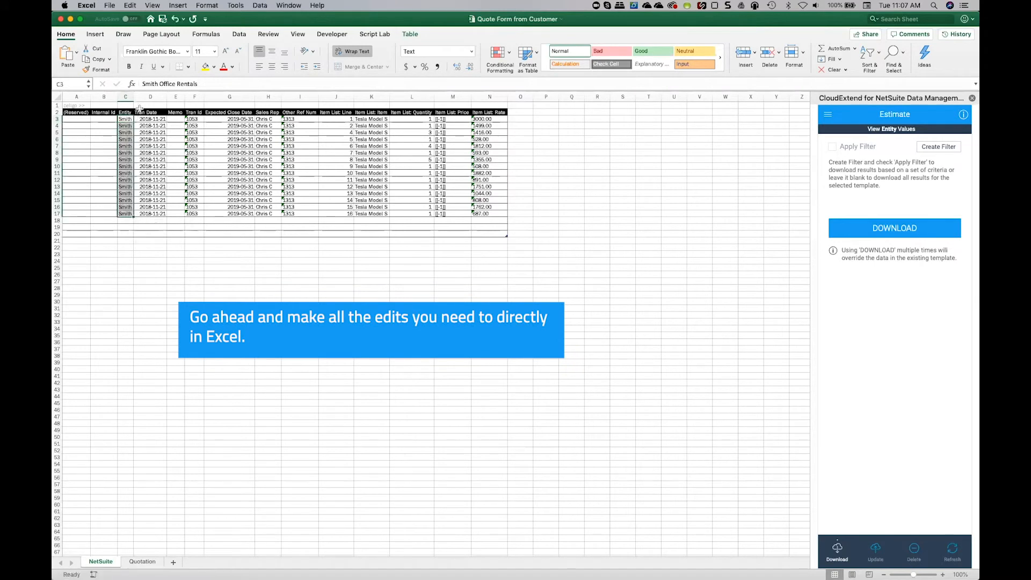
Clear the Tran Id and Tran Date values of all line item rows on the NetSuite sheet.
left_click(199, 119)
key("super+shift+Down")
key("Delete")
left_click(235, 118)
left_click(152, 119)
key("super+shift+Down")
key("Delete")
left_click(152, 119)
Set Other Ref Num to 1515 in the first row and copy it to all rows down to row 17.
left_click(299, 119)
type("1515")
key("Return")
left_click(299, 118)
key("super+c")
left_click_drag(299, 125, 301, 213)
key("super+v")
Delete the table rows of the last four line items, rows 14 to 17.
left_click_drag(362, 193, 365, 213)
right_click(365, 212)
left_click(499, 305)
Set the Item List: Quantity of the third row (L5) to 2 and of row 9 to 10.
left_click(410, 132)
type("2")
left_click(411, 127)
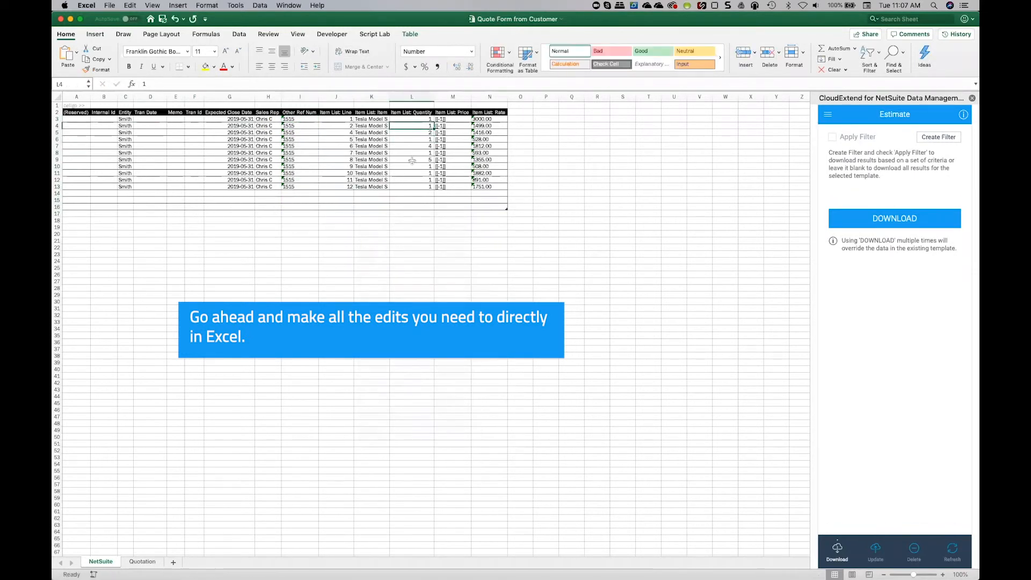
left_click(412, 160)
type("10")
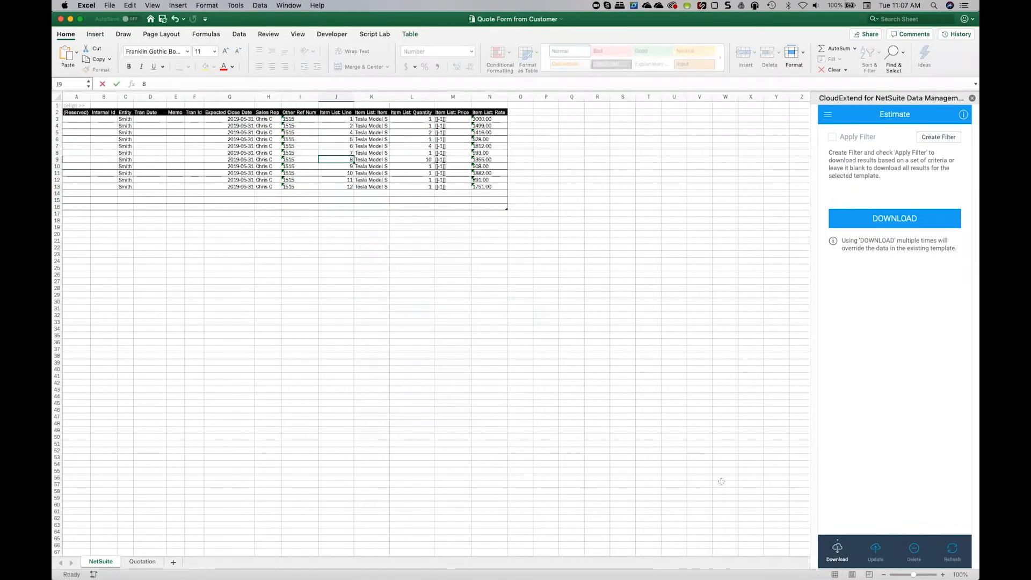
Try to create the new record in NetSuite with Insert/Update and read the message returned for the first row.
left_click(875, 551)
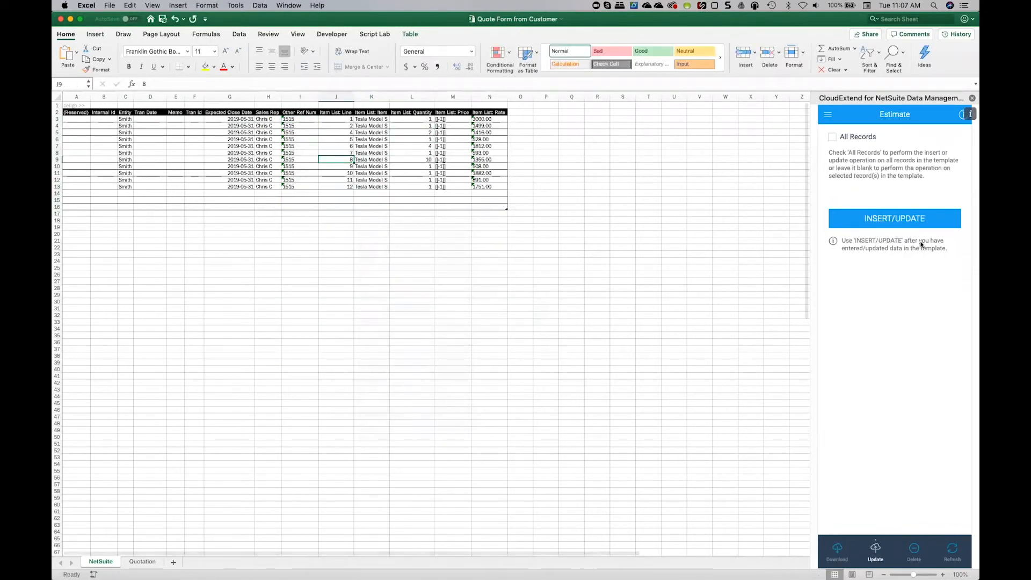
left_click(870, 222)
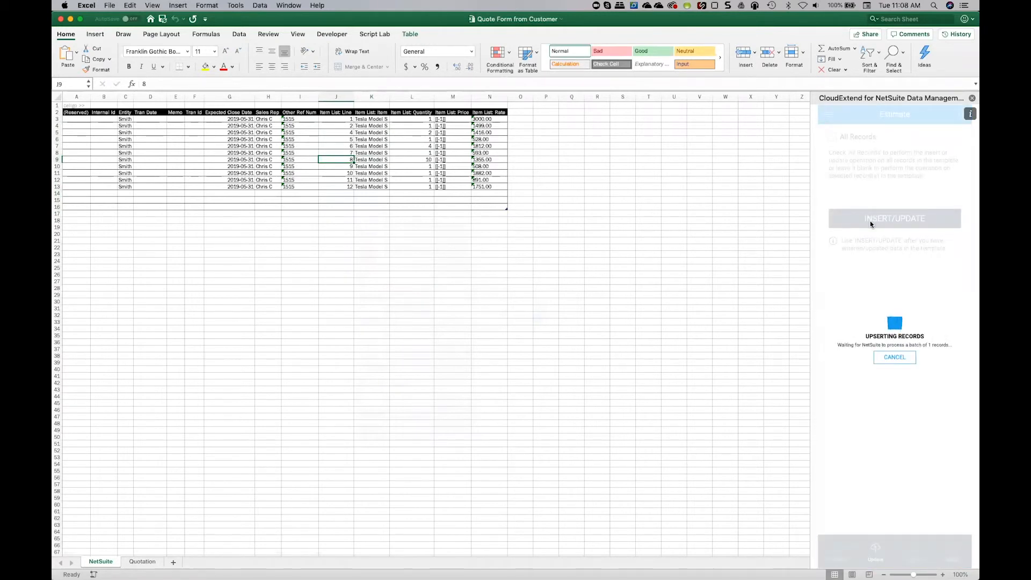
left_click(125, 119)
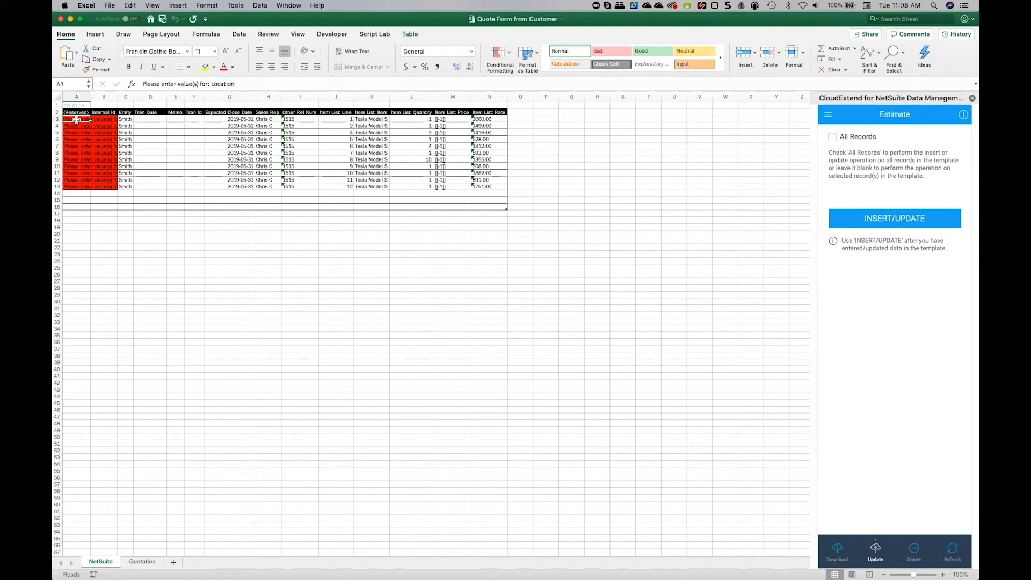
Edit the Estimate template to add the Location field directly after Other Ref Num, and save the template.
left_click(827, 114)
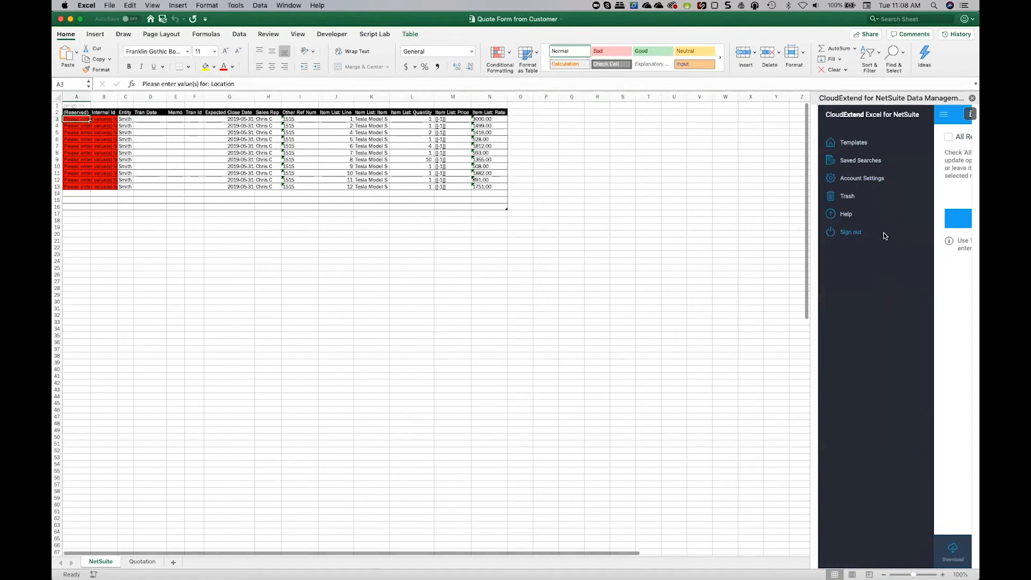
left_click(861, 142)
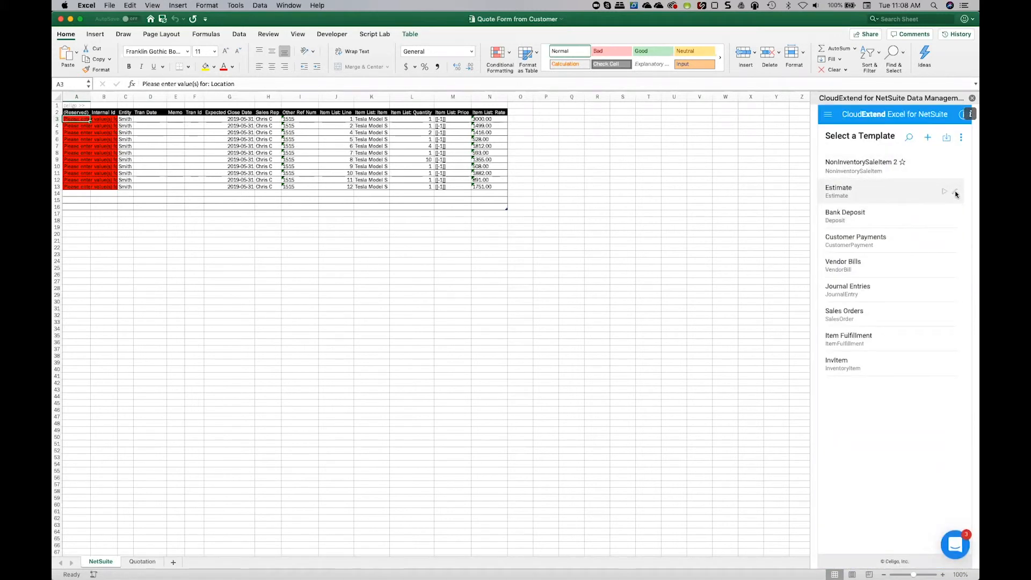
left_click(955, 192)
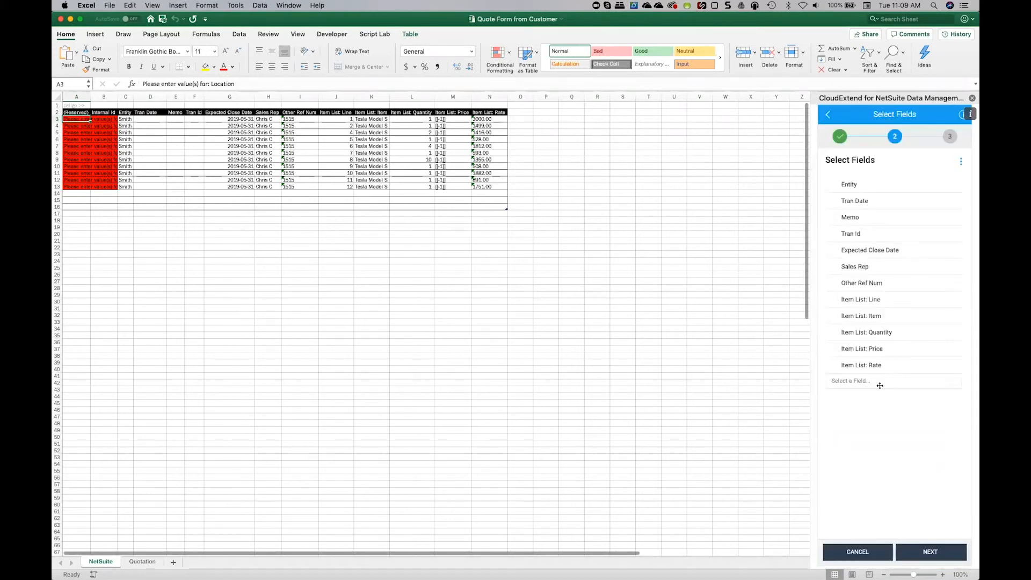
left_click(879, 386)
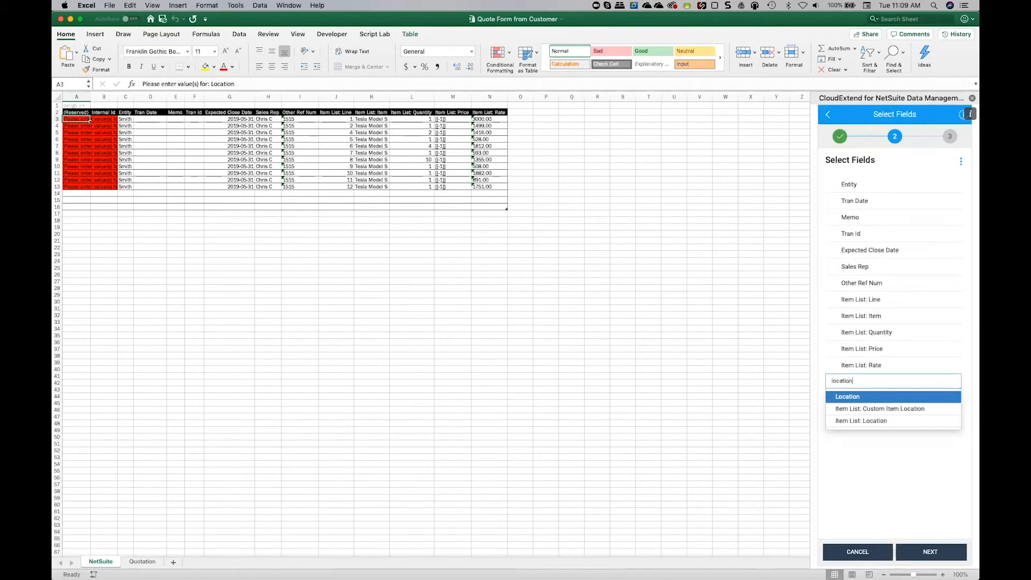
left_click(890, 397)
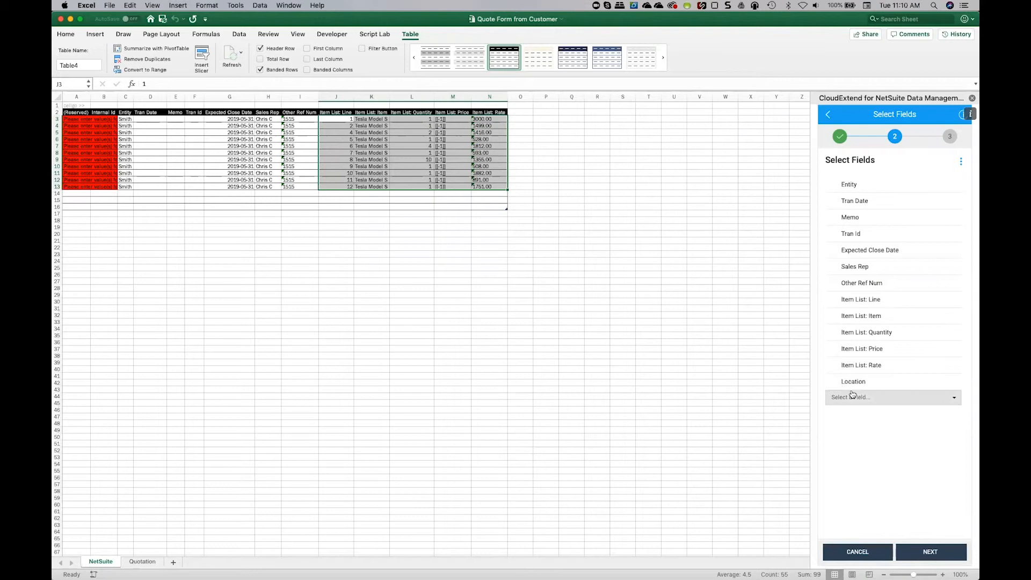
left_click_drag(844, 380, 841, 296)
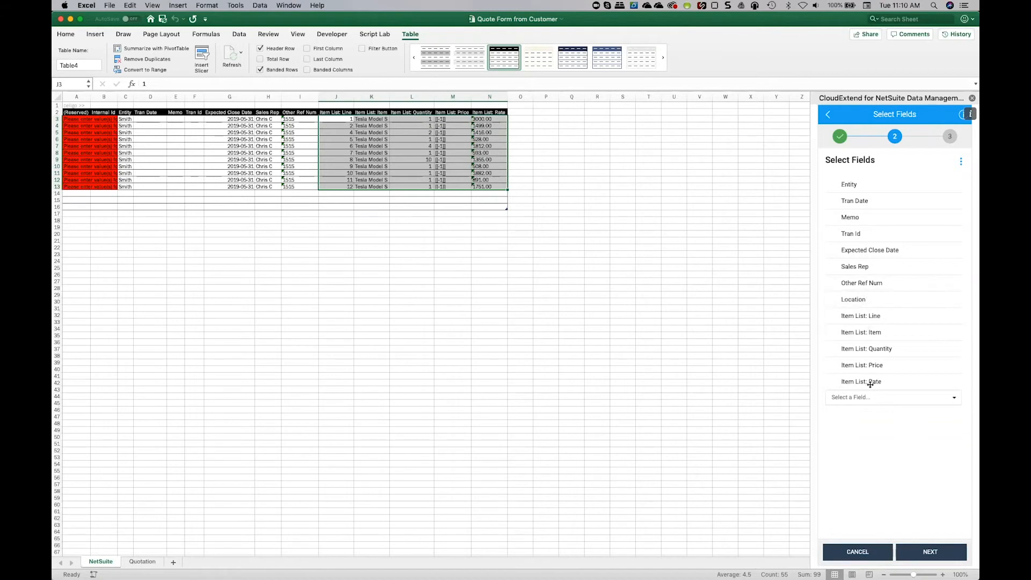
left_click(922, 552)
left_click(856, 555)
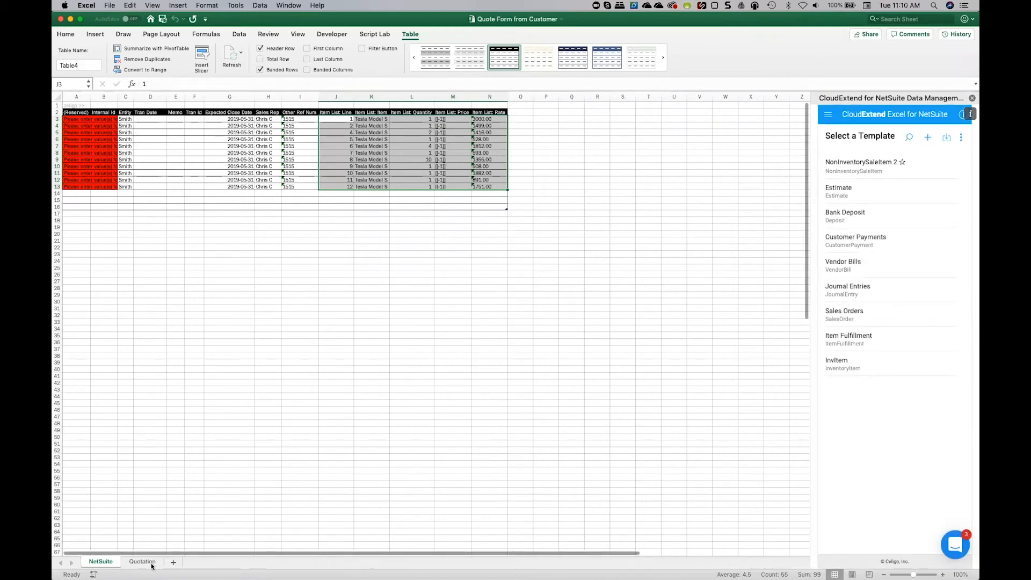
Add a new worksheet and load the Estimate template onto it, accepting that its content is cleared.
left_click(173, 562)
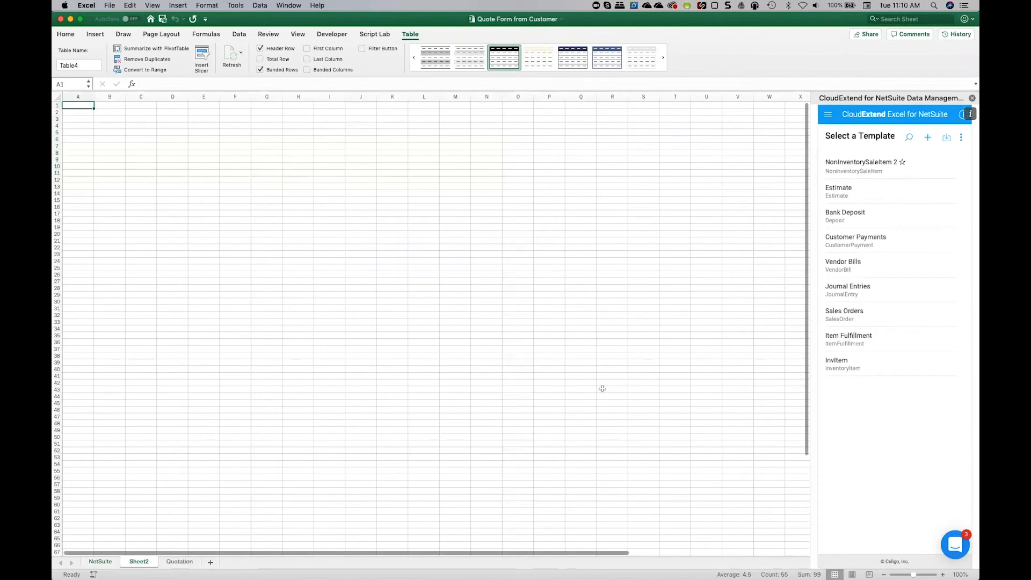
left_click(838, 188)
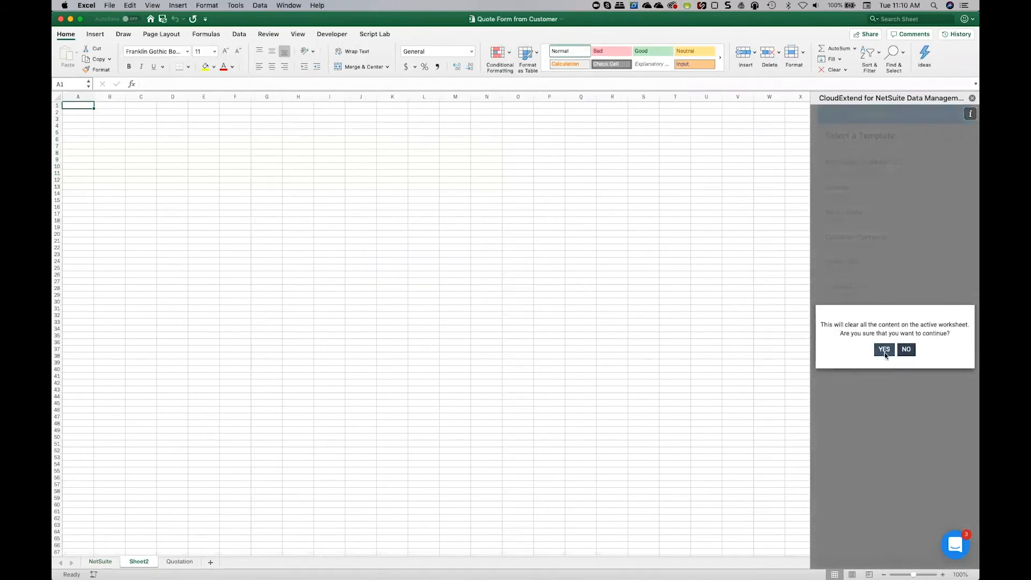
left_click(884, 351)
Clear the Item List: Line values of all rows, J3 to J13, on the NetSuite sheet.
left_click(104, 561)
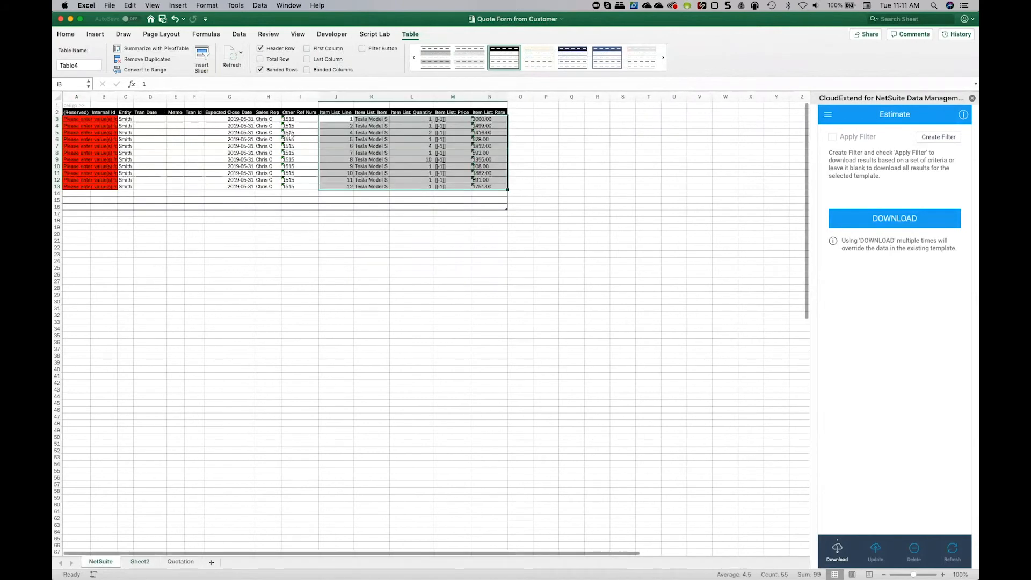
left_click(338, 119)
left_click(371, 118)
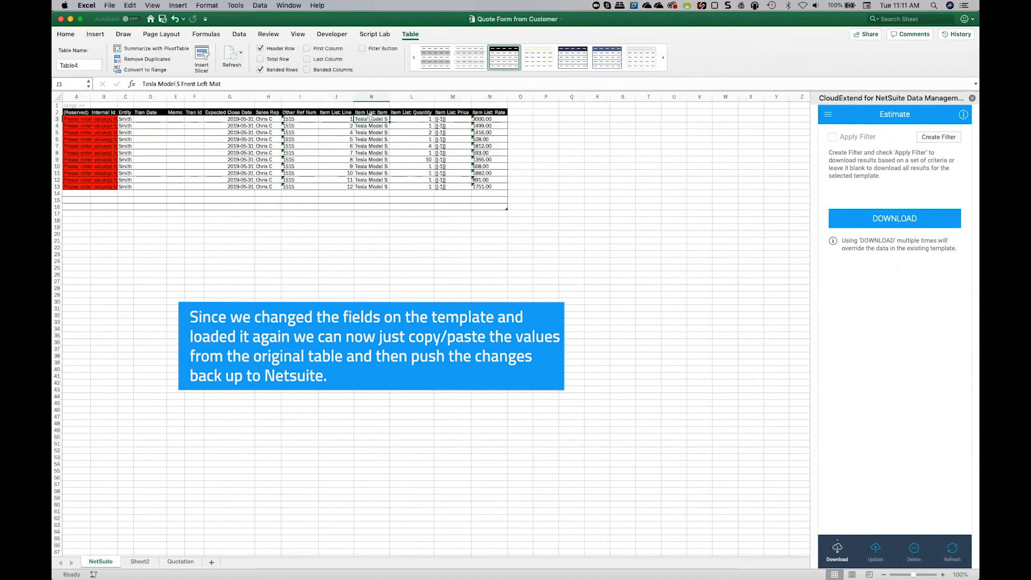
left_click_drag(337, 119, 339, 185)
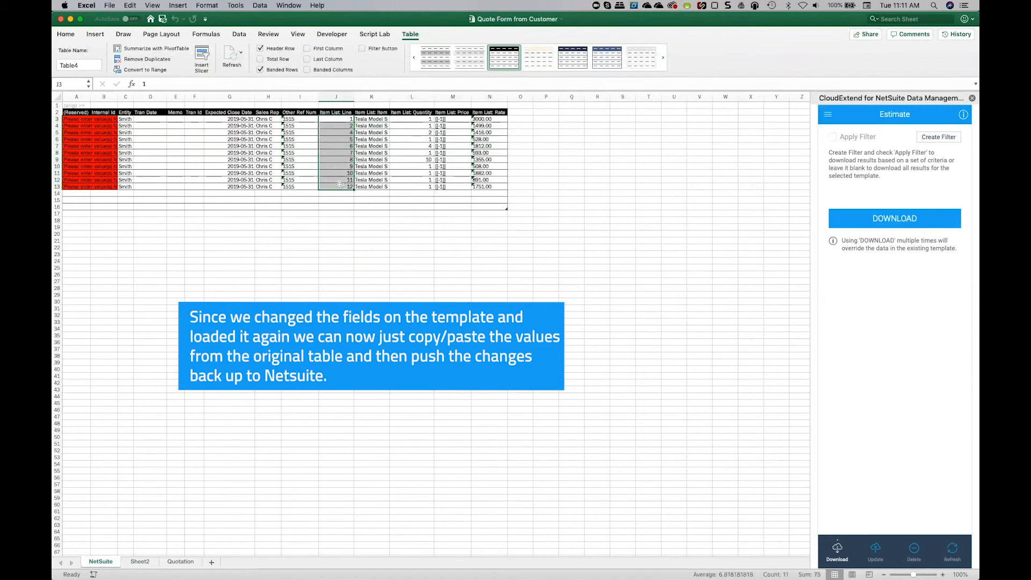
Copy the item, quantity, price and rate values, K3 to N13, from the NetSuite sheet into Sheet2 starting at L3.
left_click_drag(370, 118, 495, 185)
key("super+c")
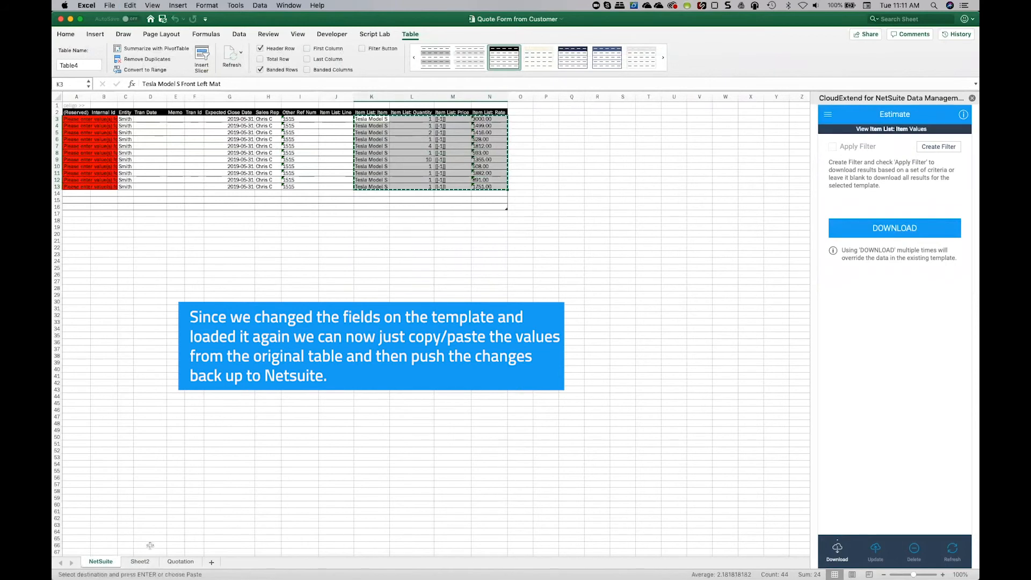
left_click(141, 562)
key("super+v")
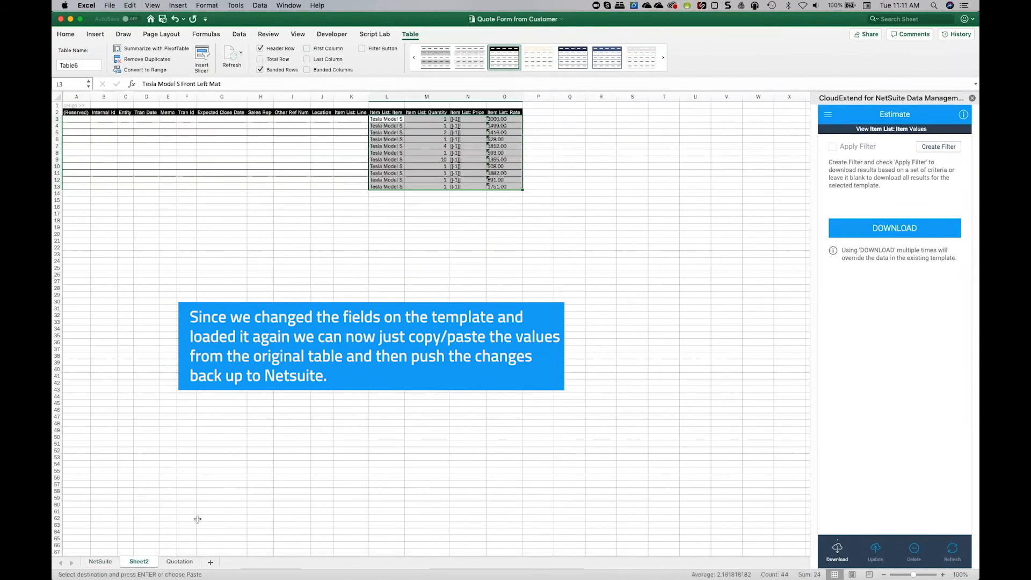
Copy the Entity through Other Ref Num values, C3 to I13, from the NetSuite sheet into the same columns on Sheet2.
left_click(100, 563)
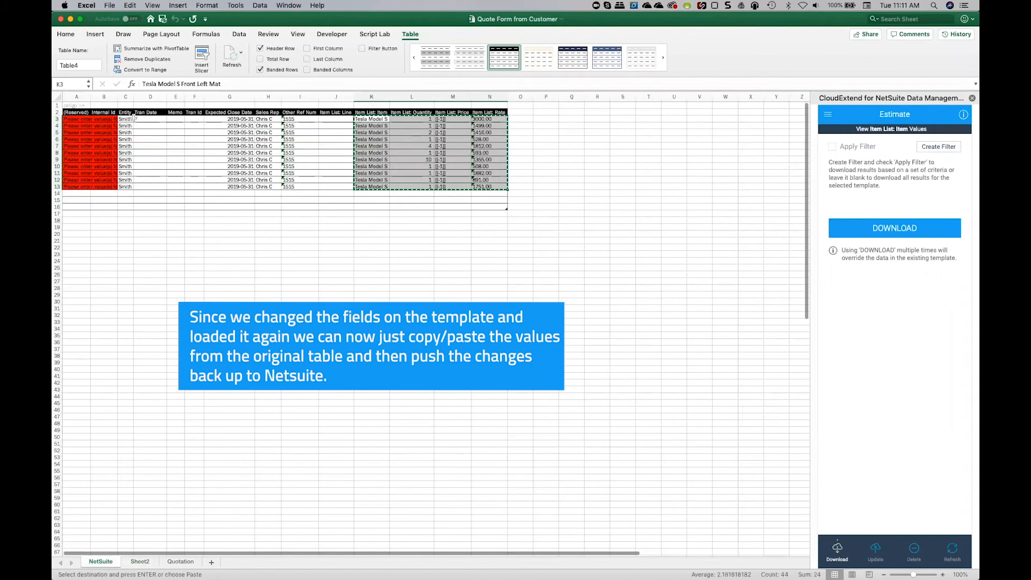
left_click_drag(135, 120, 301, 184)
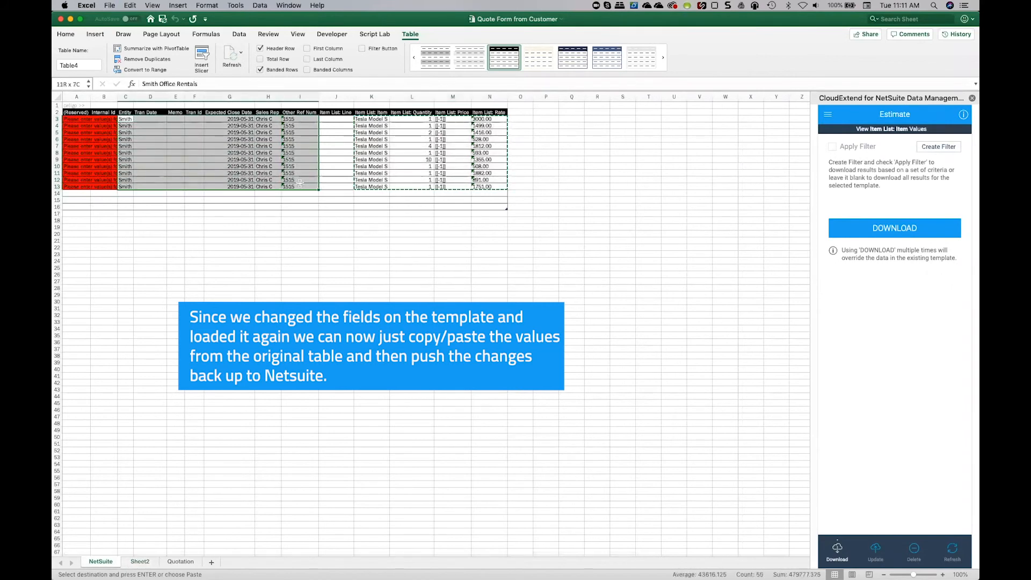
key("super+c")
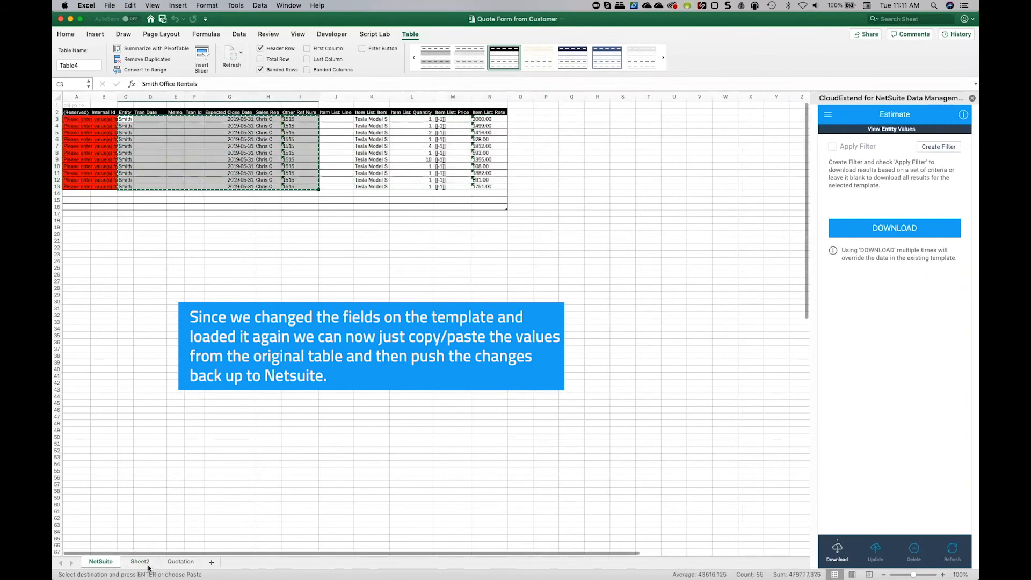
left_click(140, 561)
key("super+v")
Set the Location in J3 on Sheet2 to East Coast Warehouse and fill it down to row 13.
left_click(321, 118)
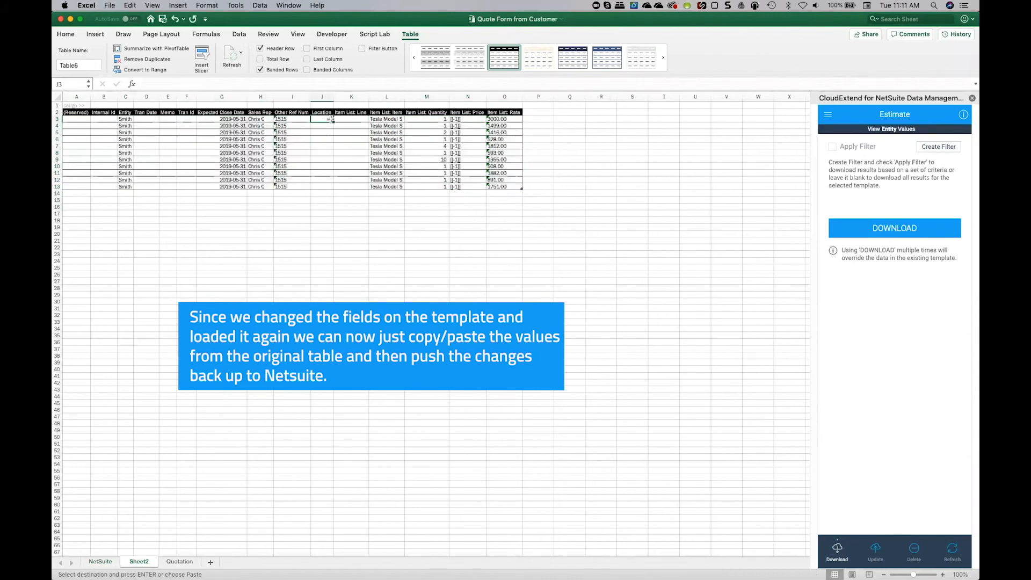
left_click(888, 130)
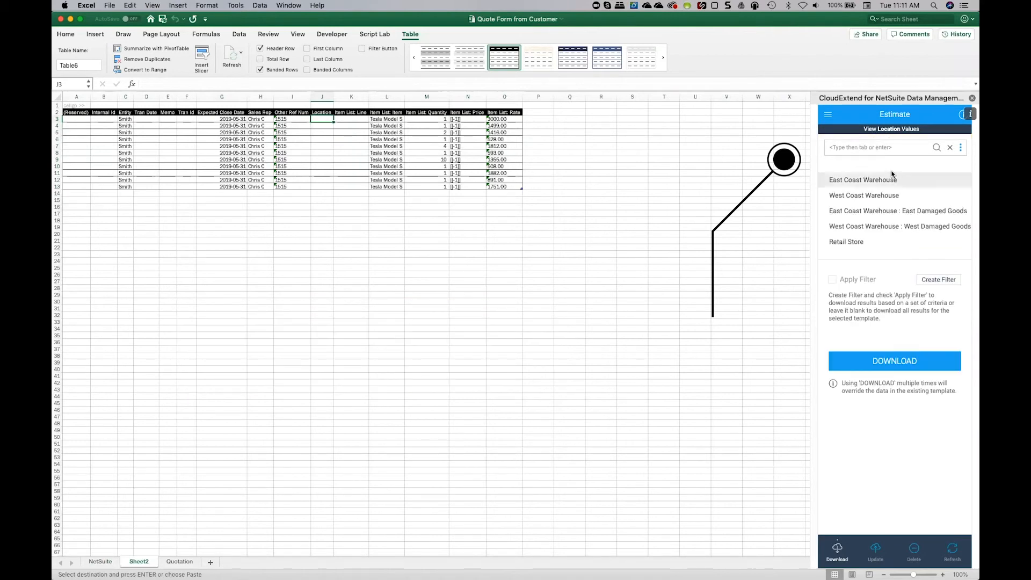
left_click(872, 184)
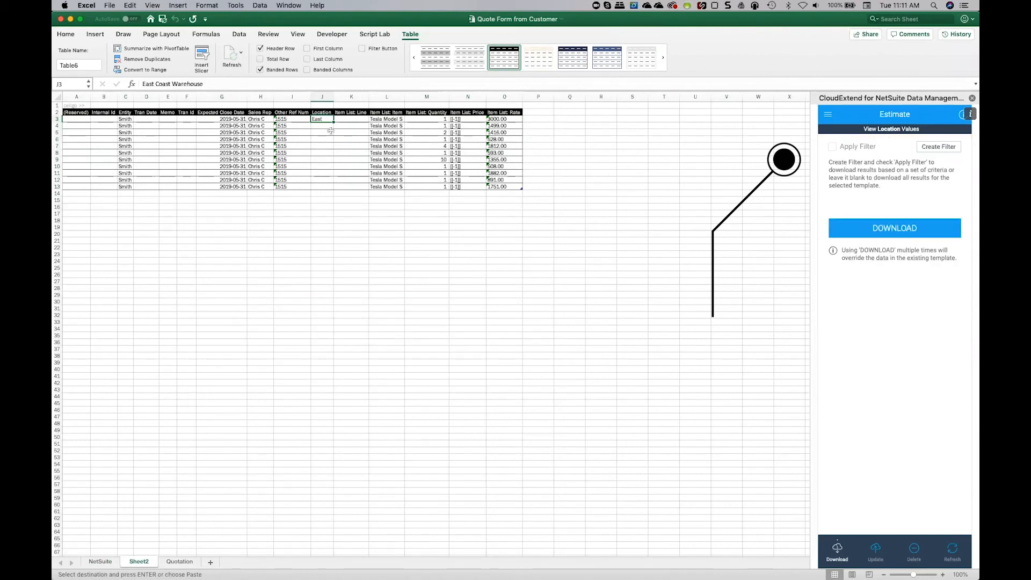
left_click_drag(333, 122, 330, 188)
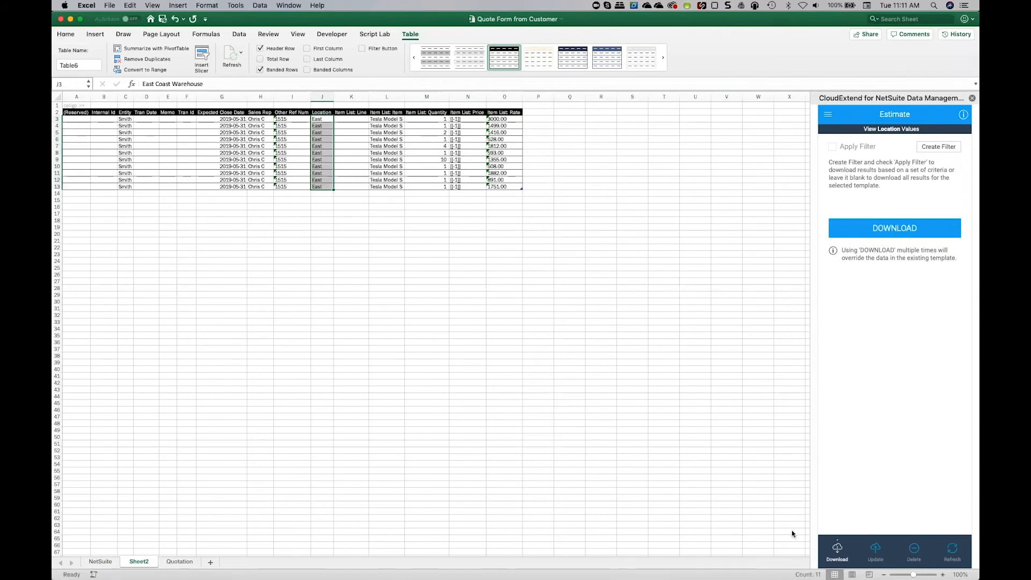
Create the new quote record in NetSuite with Insert/Update and copy its Internal Id from cell B3.
left_click(875, 550)
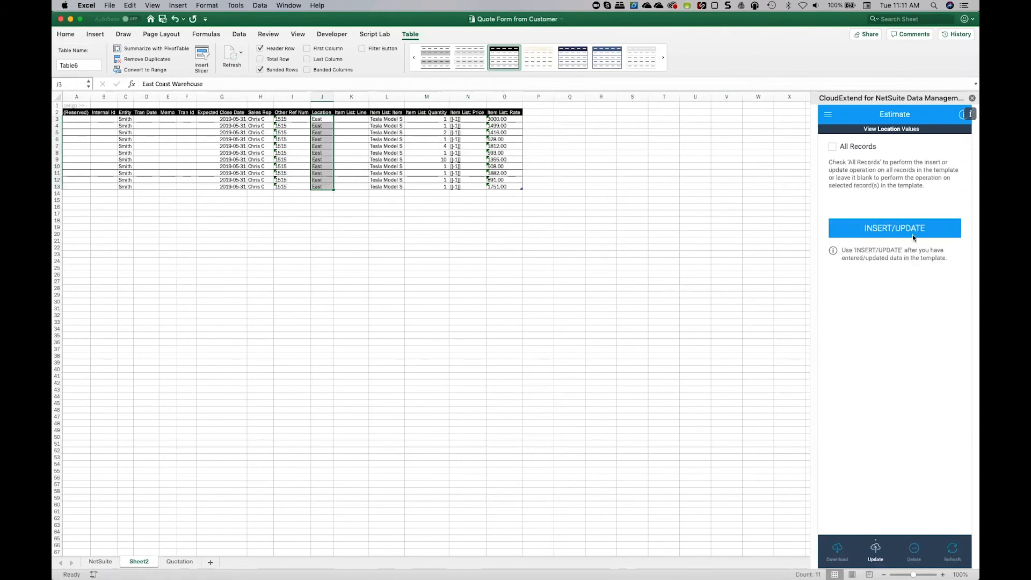
left_click(882, 227)
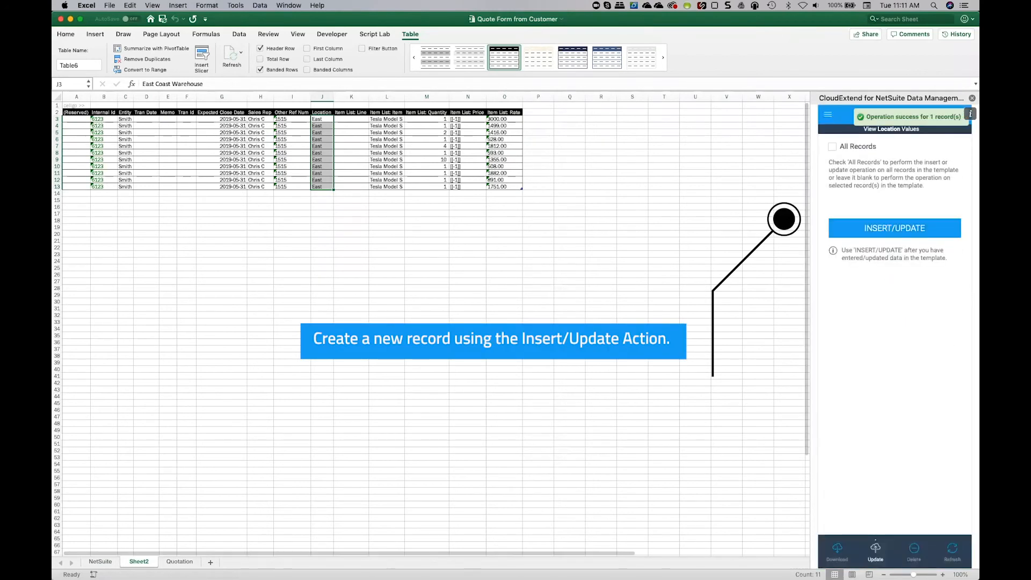
left_click(102, 121)
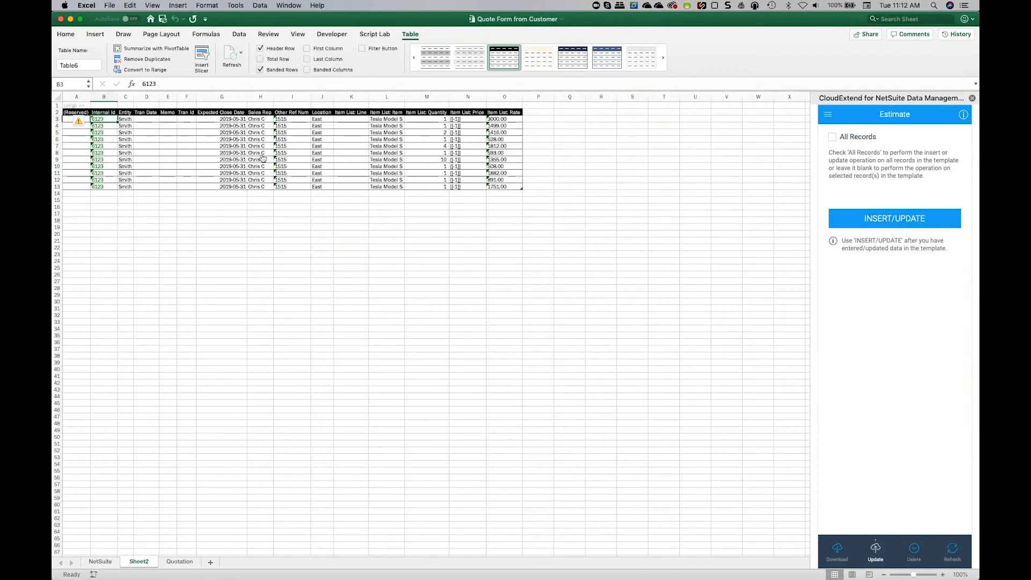
Switch to Chrome, open the new quote by replacing the record id in the URL with the copied Internal Id, and review its line items.
key("super+Tab")
double_click(395, 39)
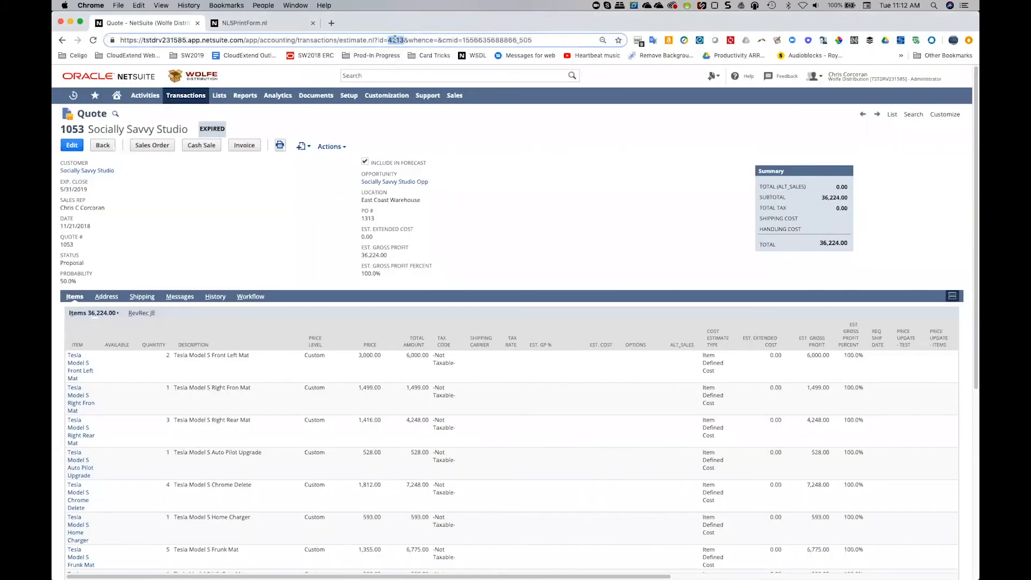
type("6123")
key("Return")
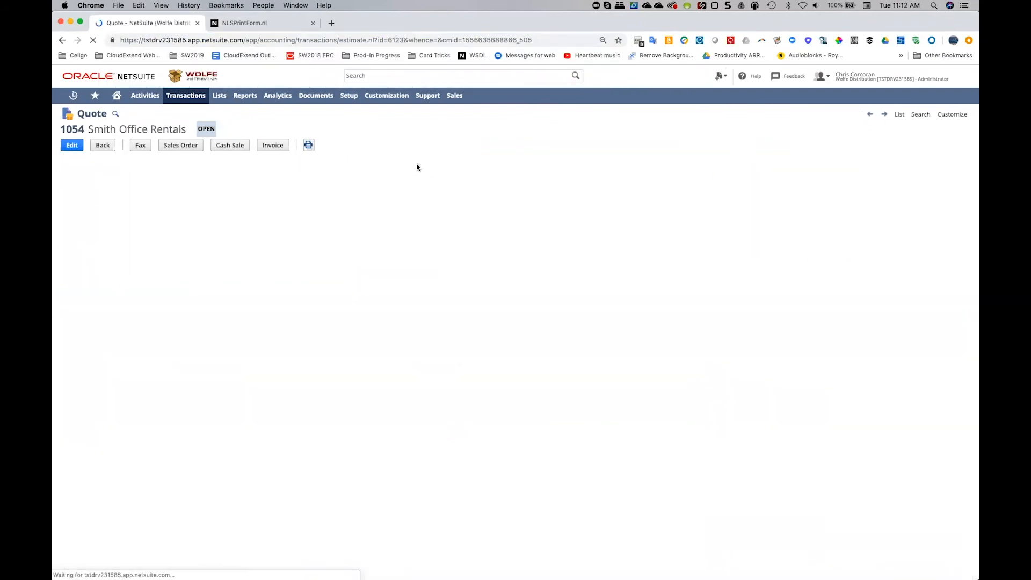
scroll(279, 418, "down", 5)
scroll(279, 418, "up", 4)
scroll(279, 418, "down", 3)
scroll(280, 418, "up", 4)
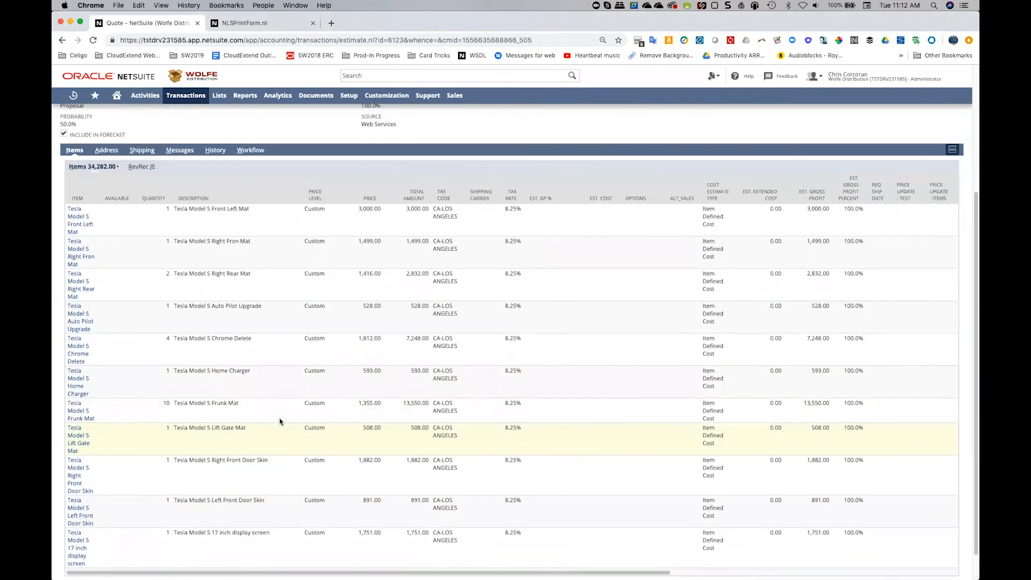